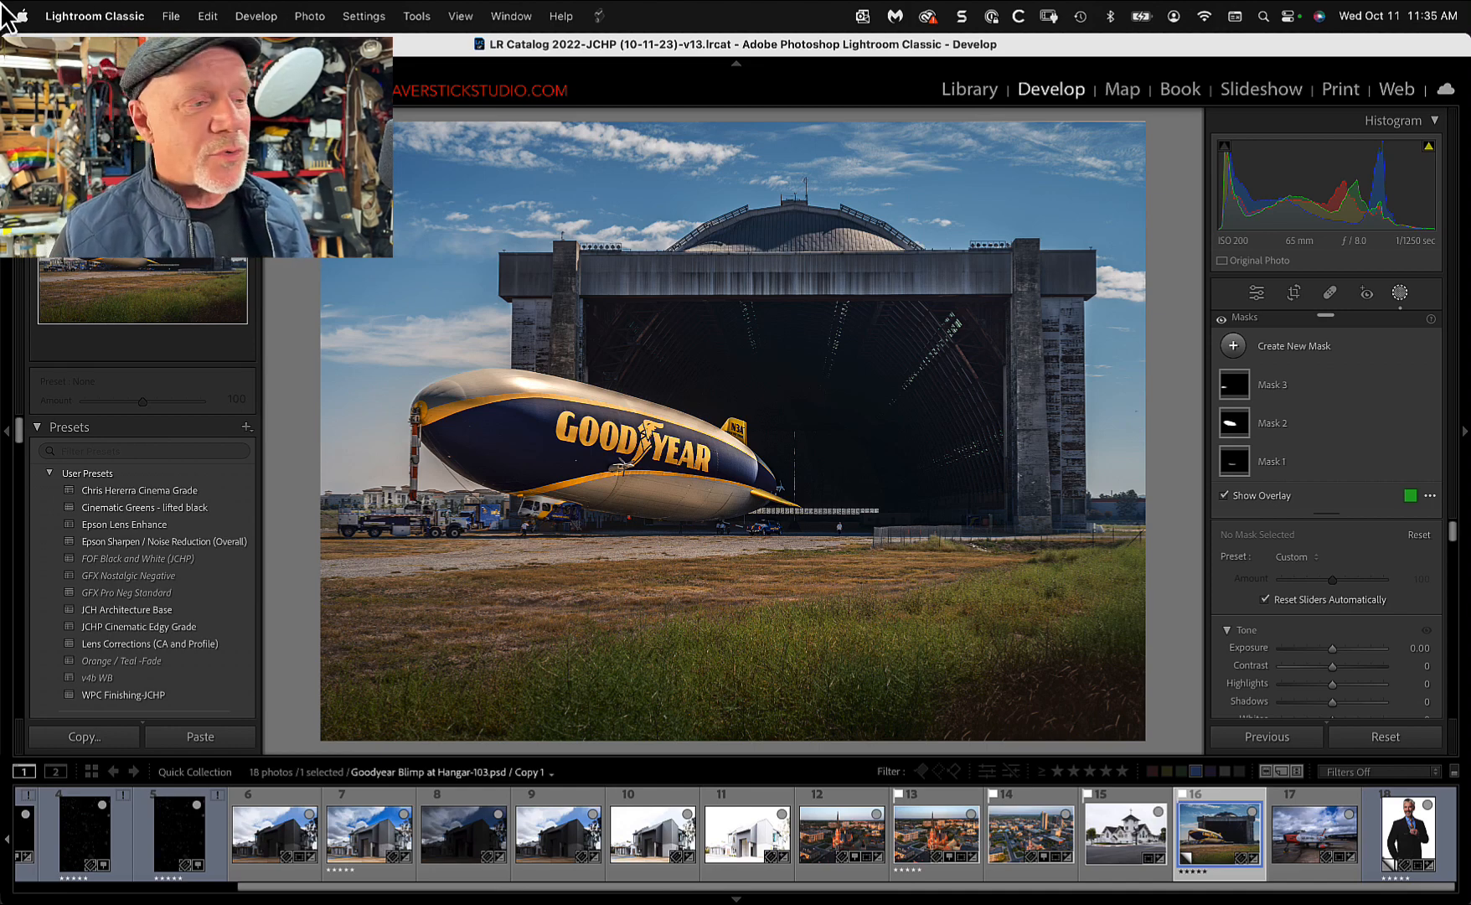
# - Check the installed release version in the program's About window and close it
pyautogui.click(121, 26)
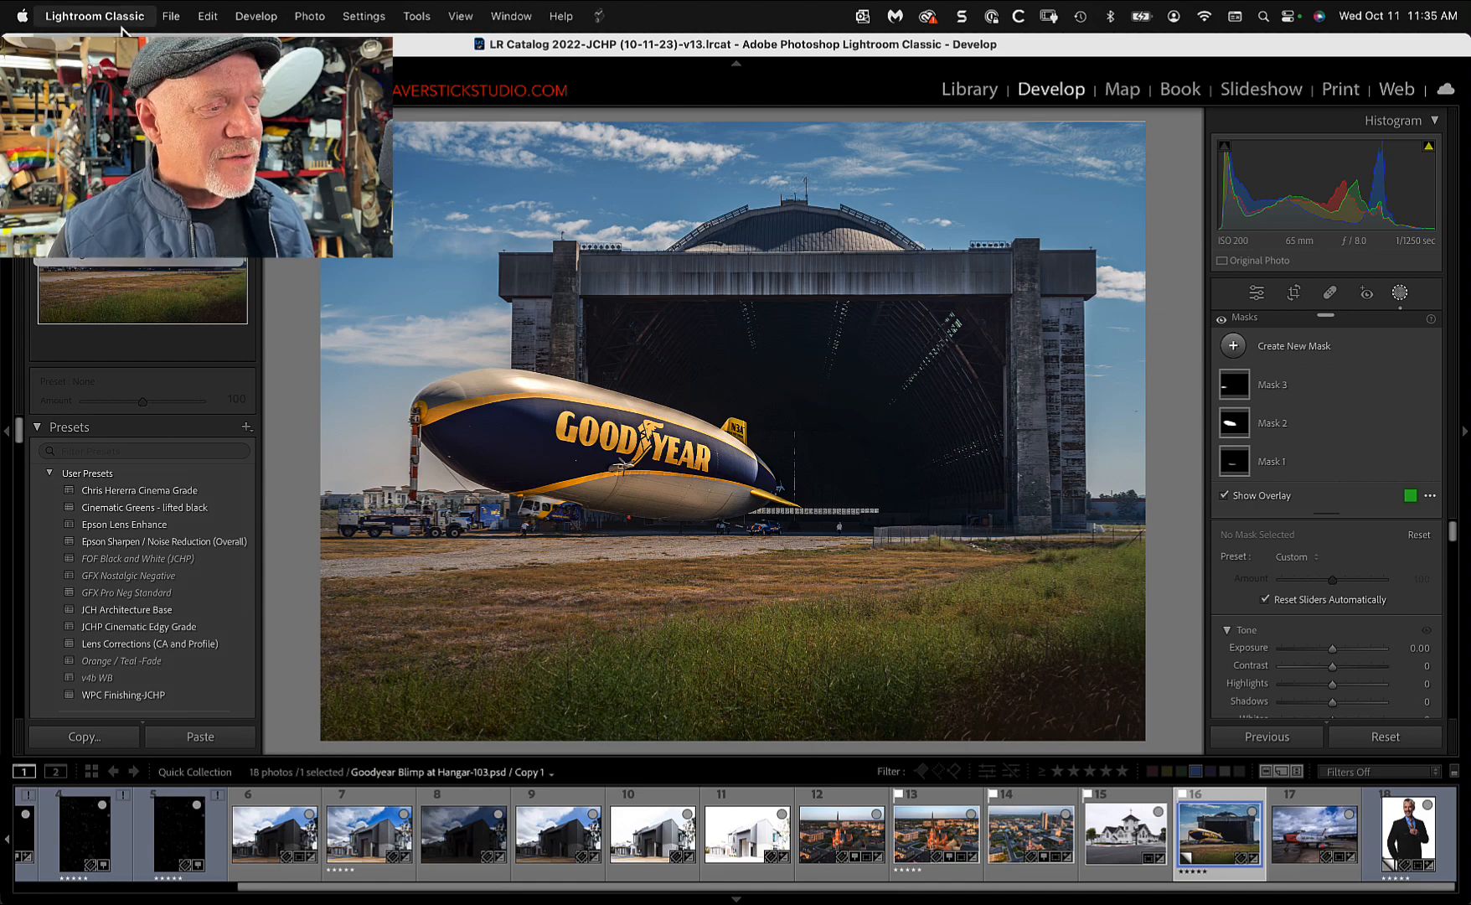
pyautogui.click(125, 42)
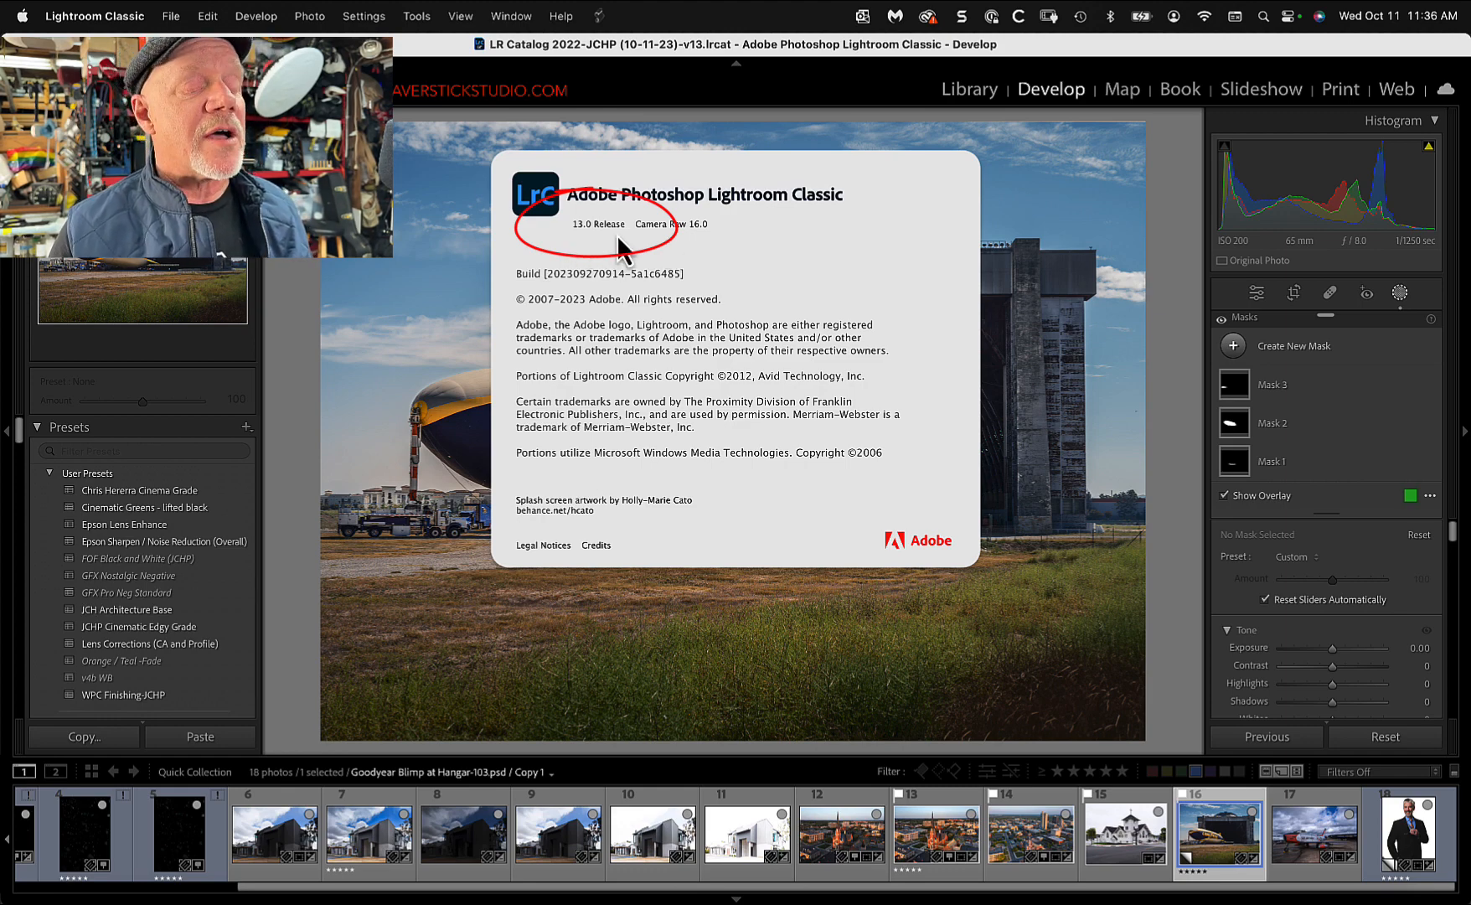
pyautogui.click(1037, 54)
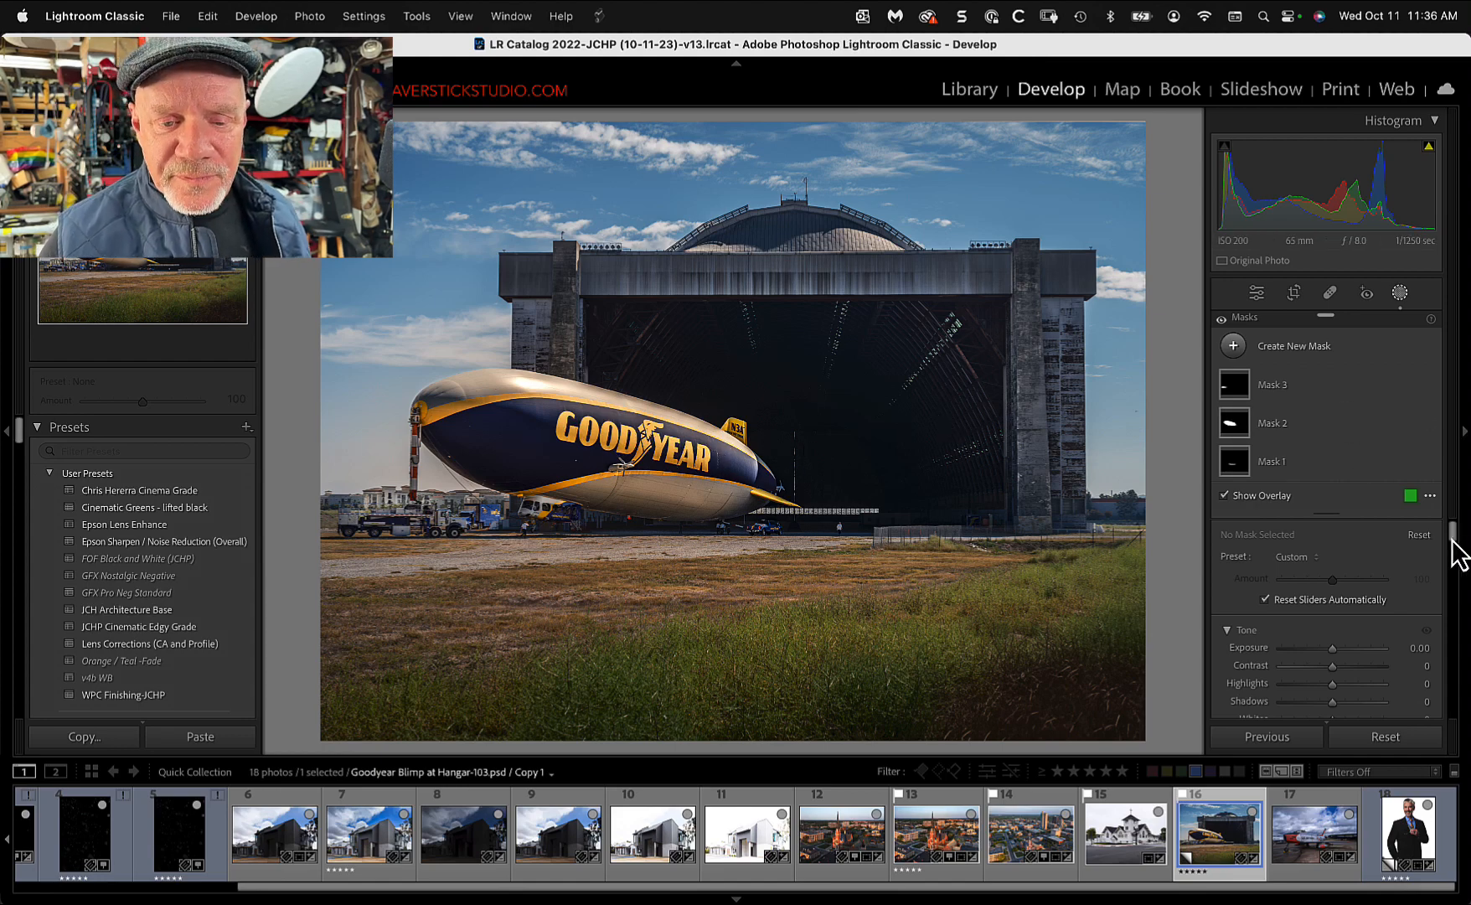
# - Leave the masking tools and view the Color Mixer's HSL hue and saturation adjustments for the blimp photo
pyautogui.moveTo(1453, 539); pyautogui.dragTo(1454, 547)
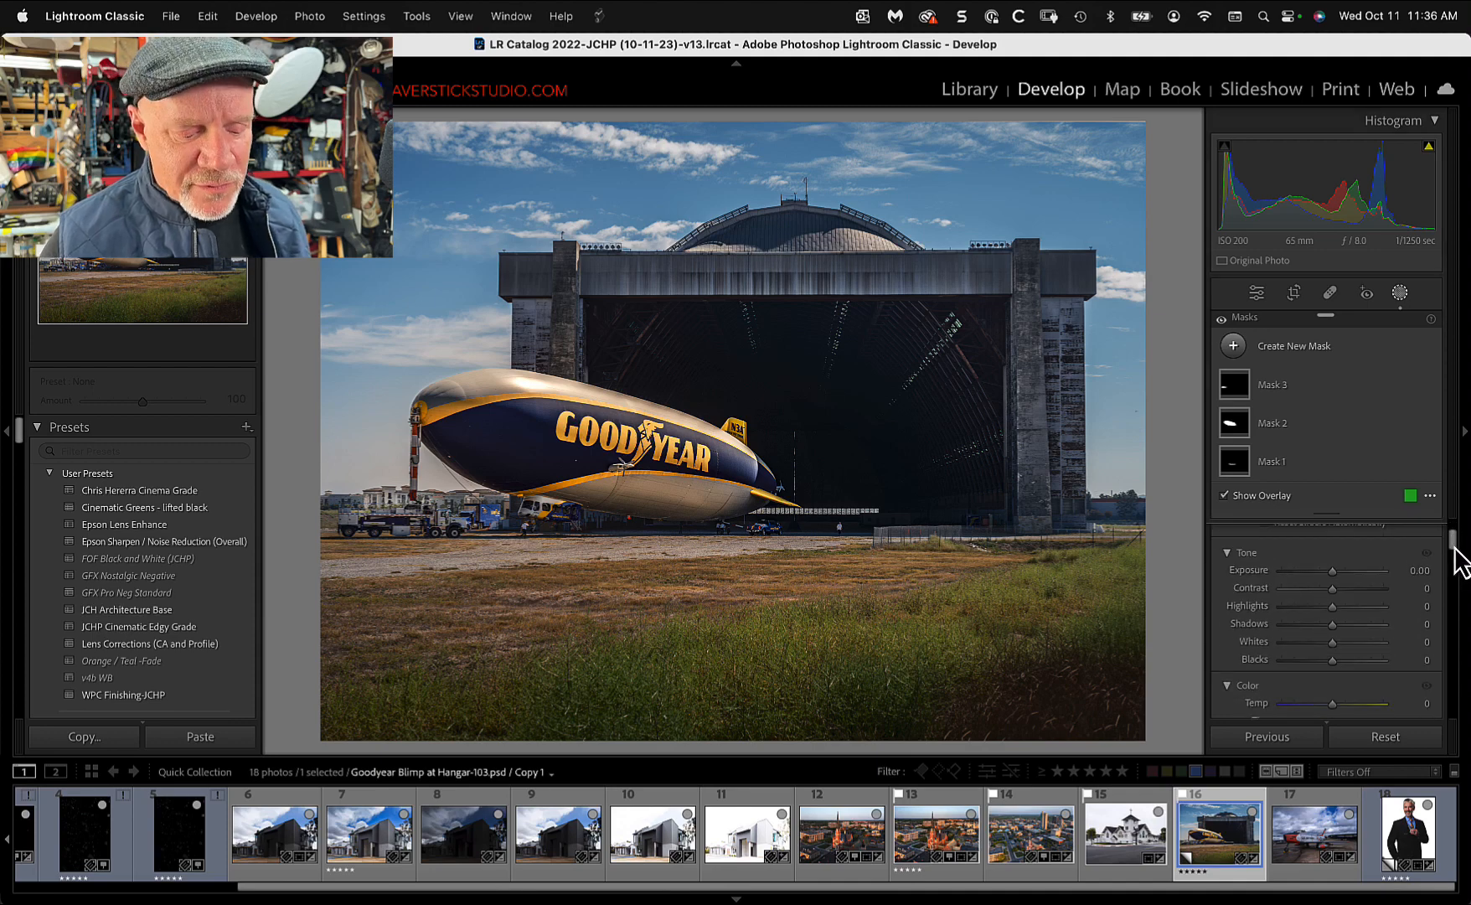
pyautogui.press('m')
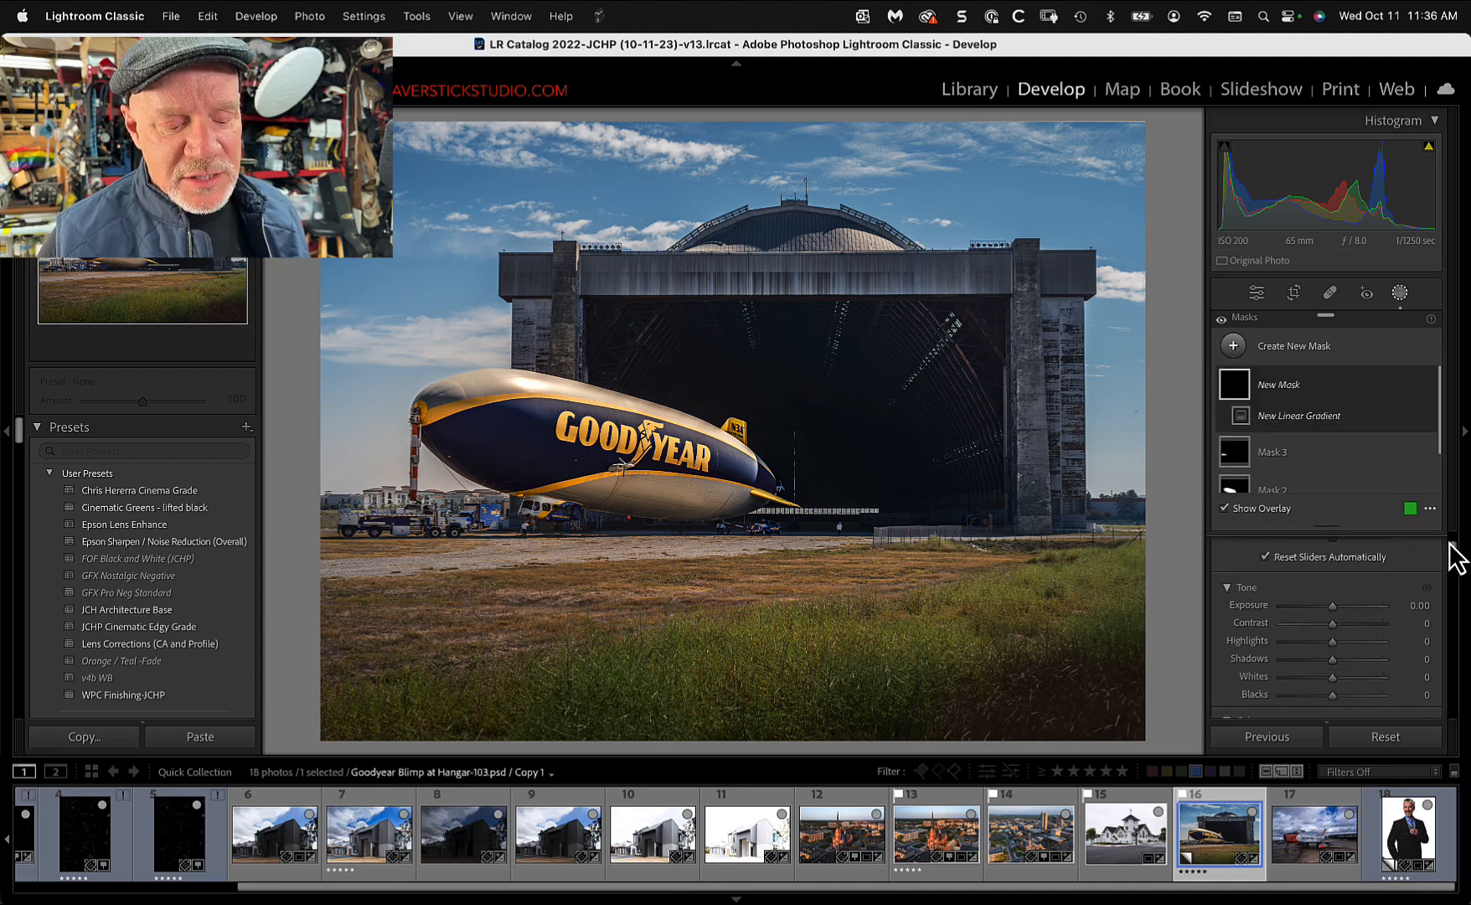
pyautogui.press('m')
pyautogui.scroll(-2, 1453, 536)
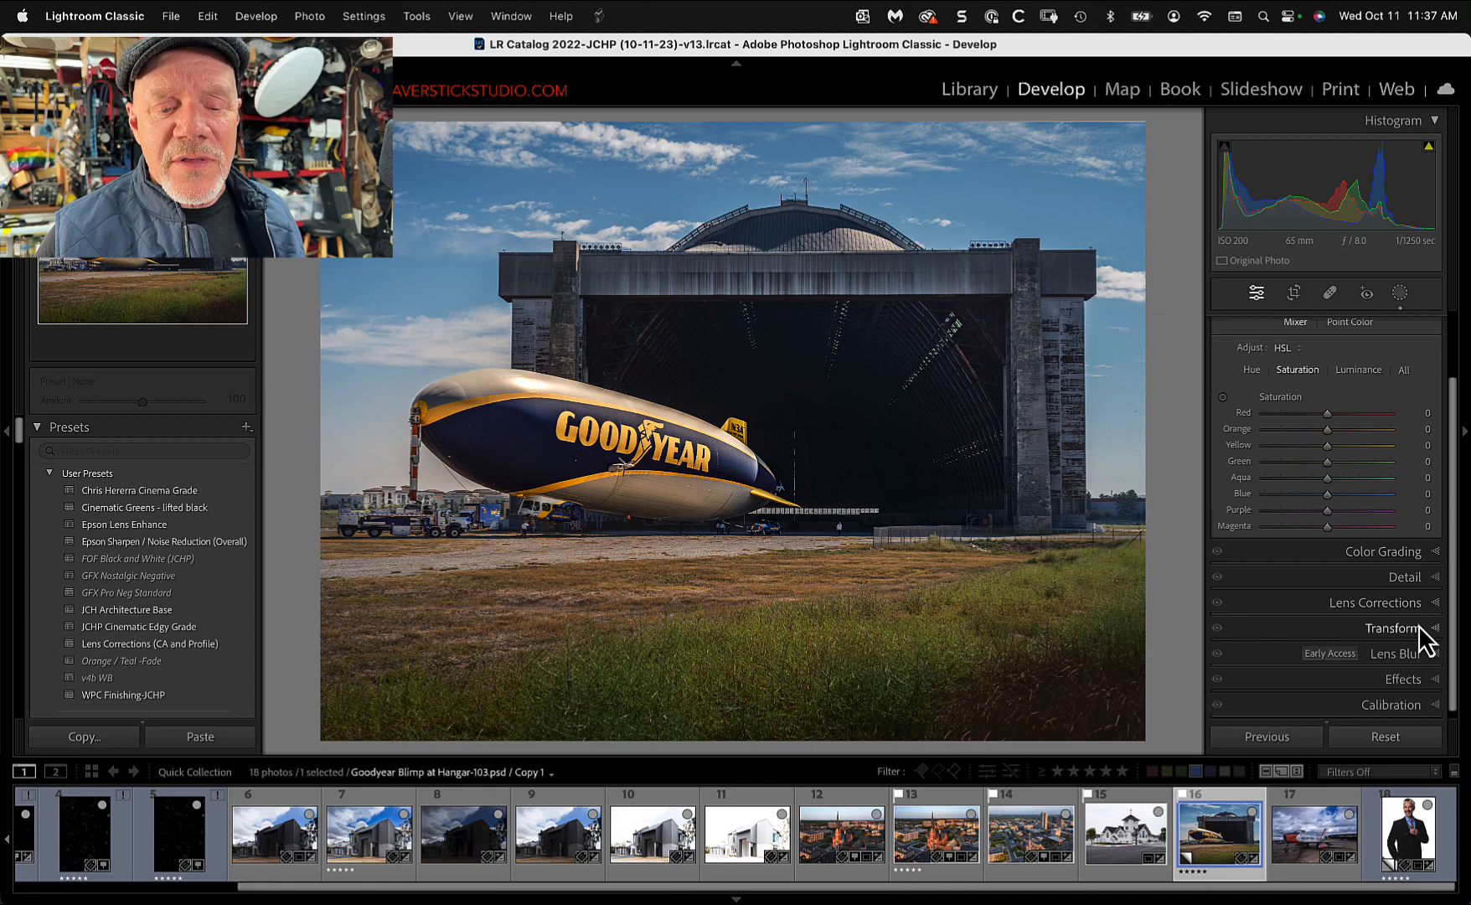
pyautogui.scroll(3, 1454, 616)
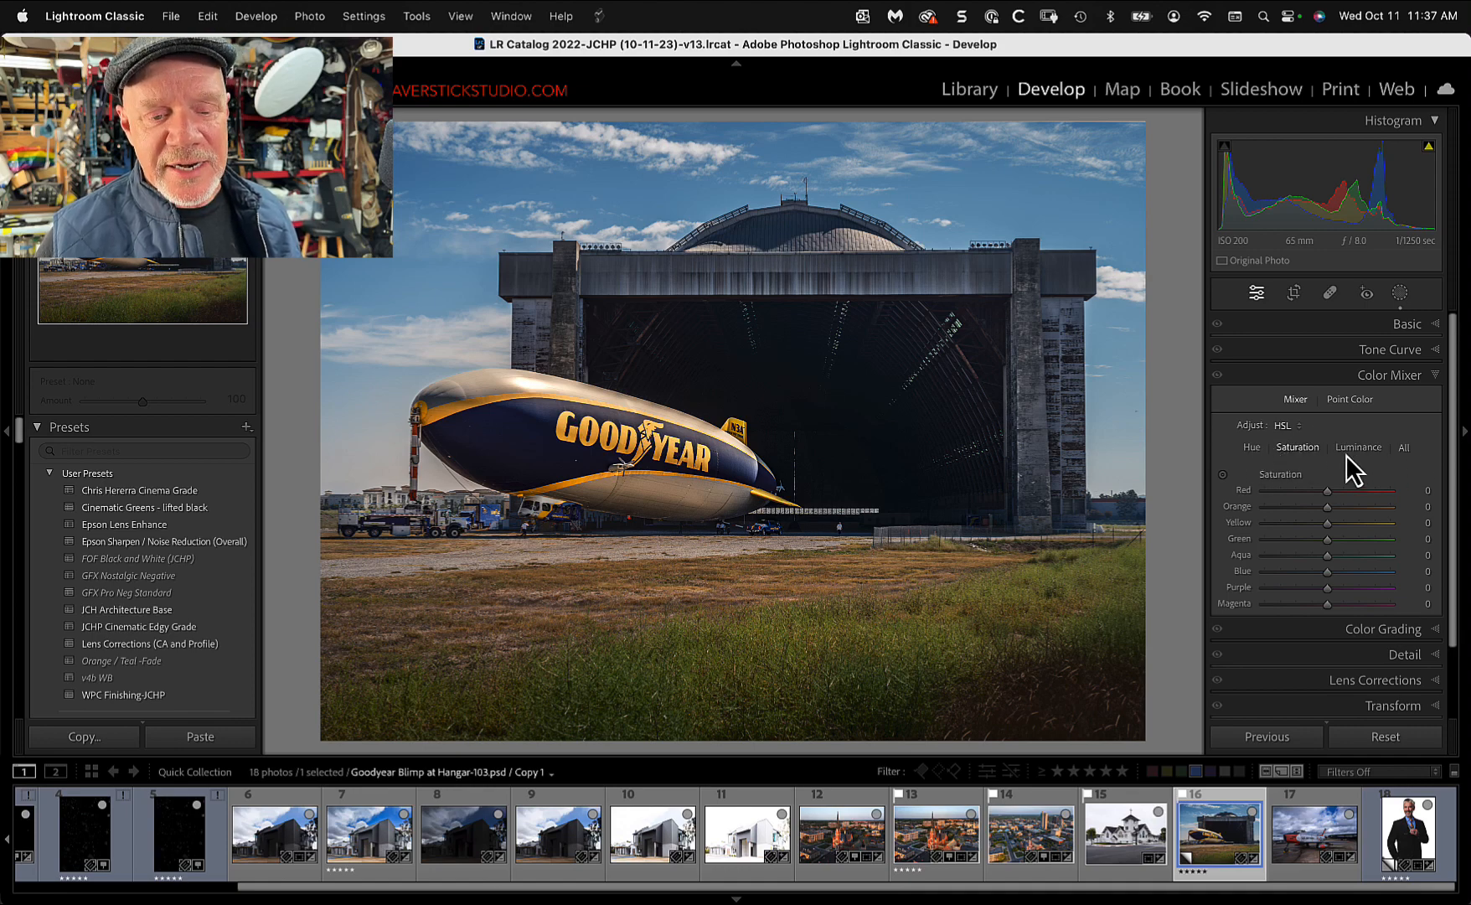
pyautogui.click(1251, 447)
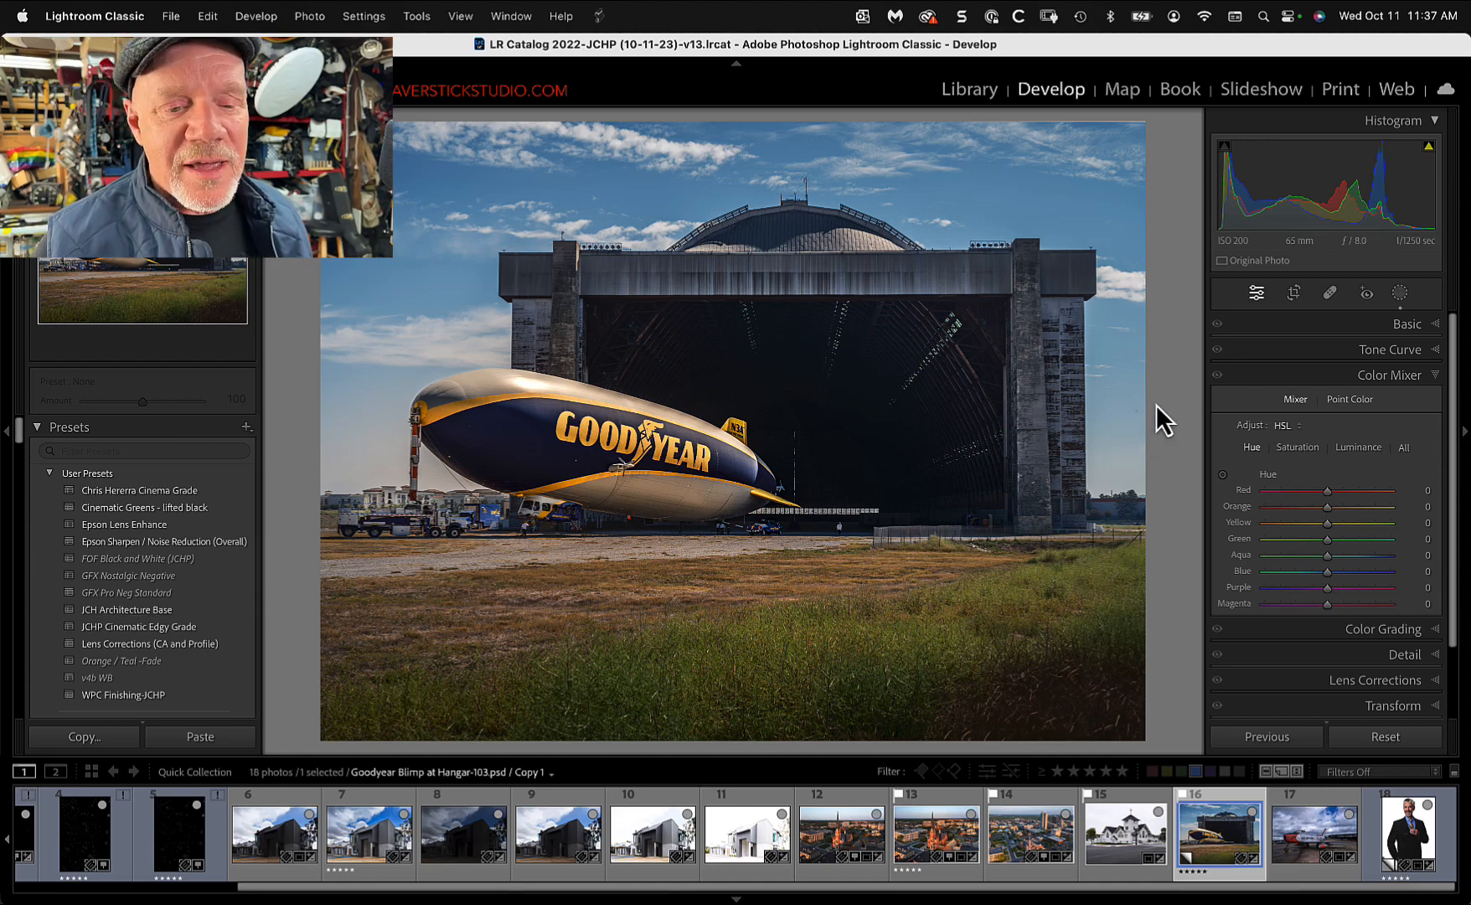
pyautogui.click(1297, 447)
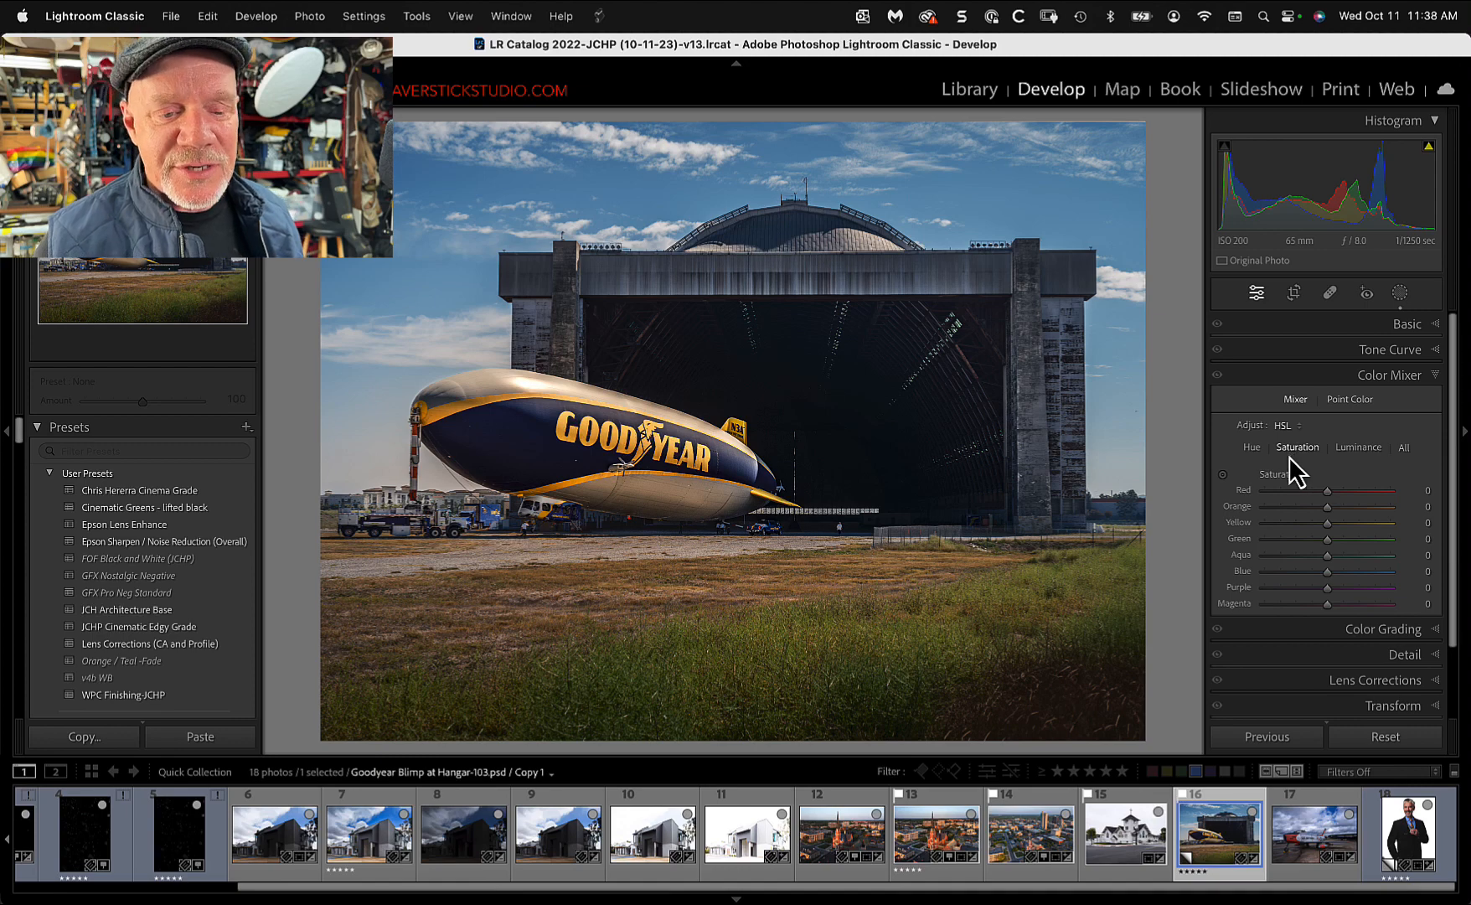
# - Try the targeted Saturation adjustment on the blimp's yellow lettering, taking Orange to −79 and Yellow to −63
pyautogui.click(1224, 481)
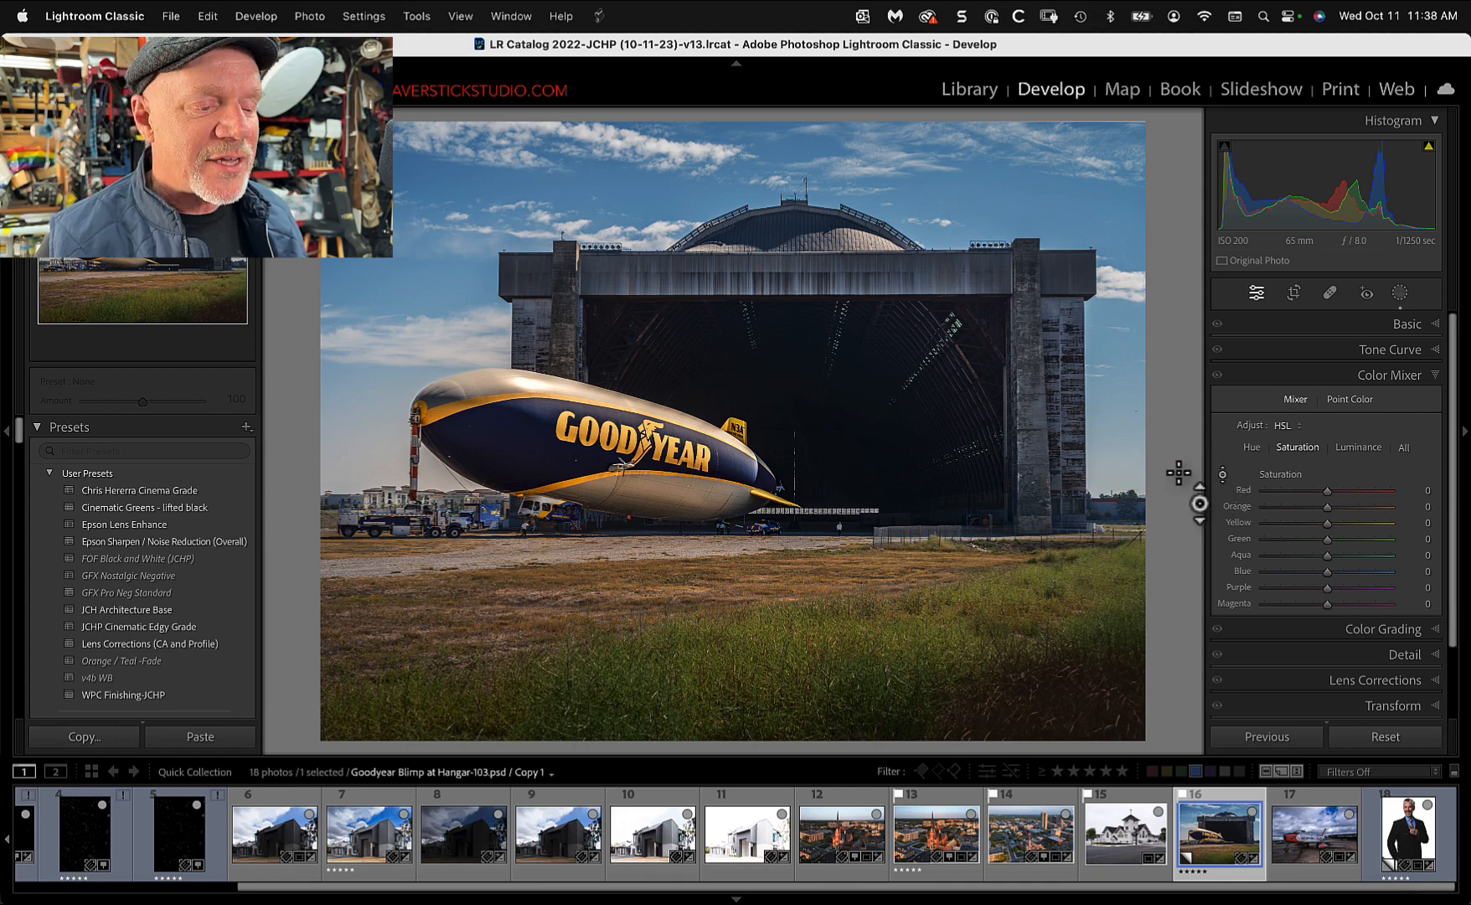
pyautogui.press('super+equal')
pyautogui.press('super+equal')
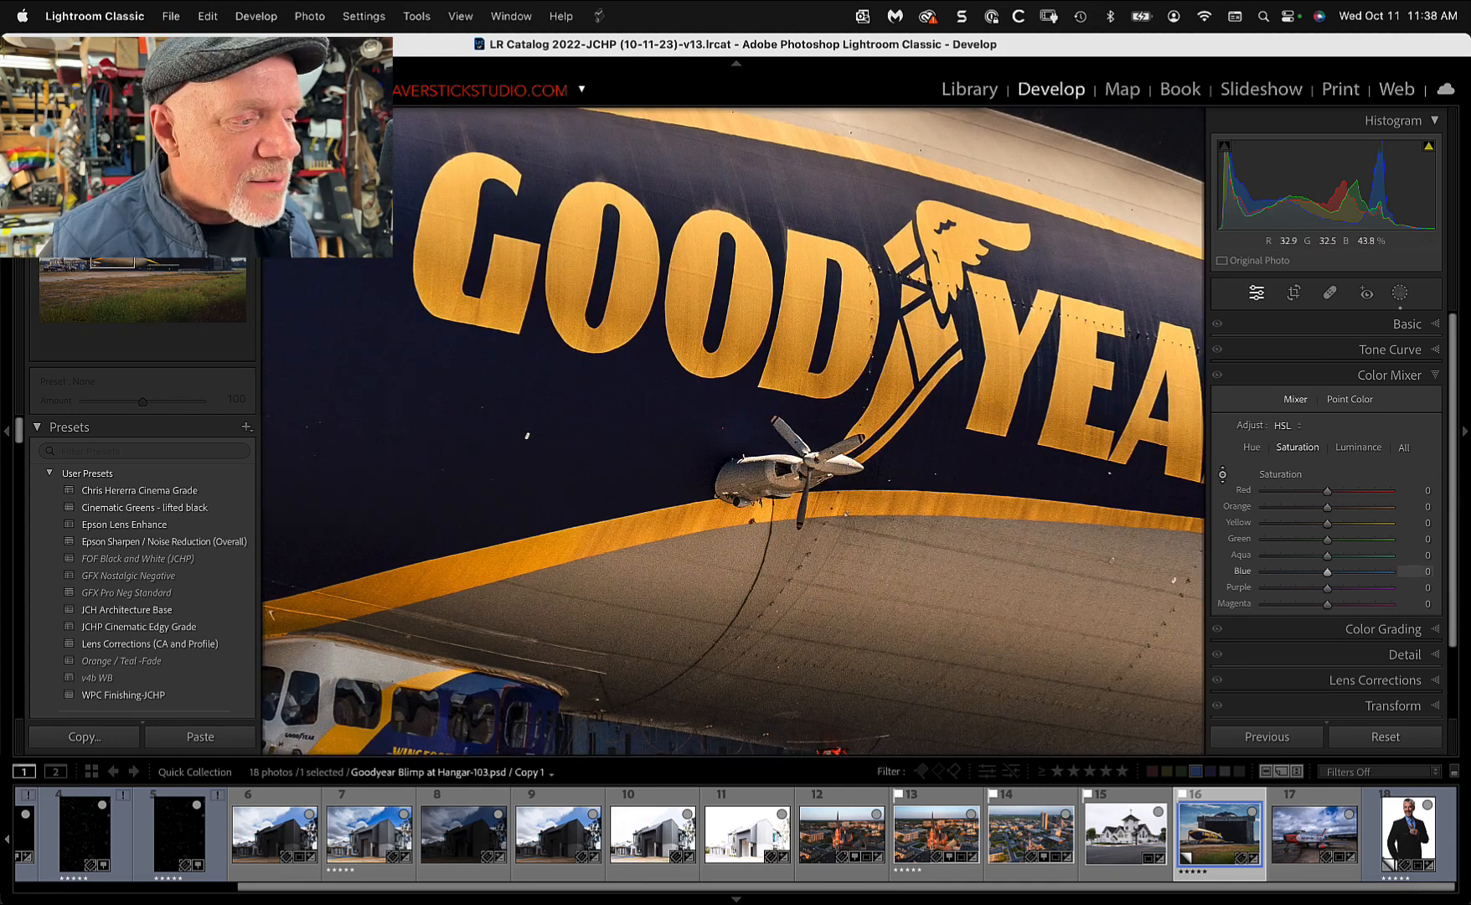
pyautogui.press('super+minus')
pyautogui.press('super+minus')
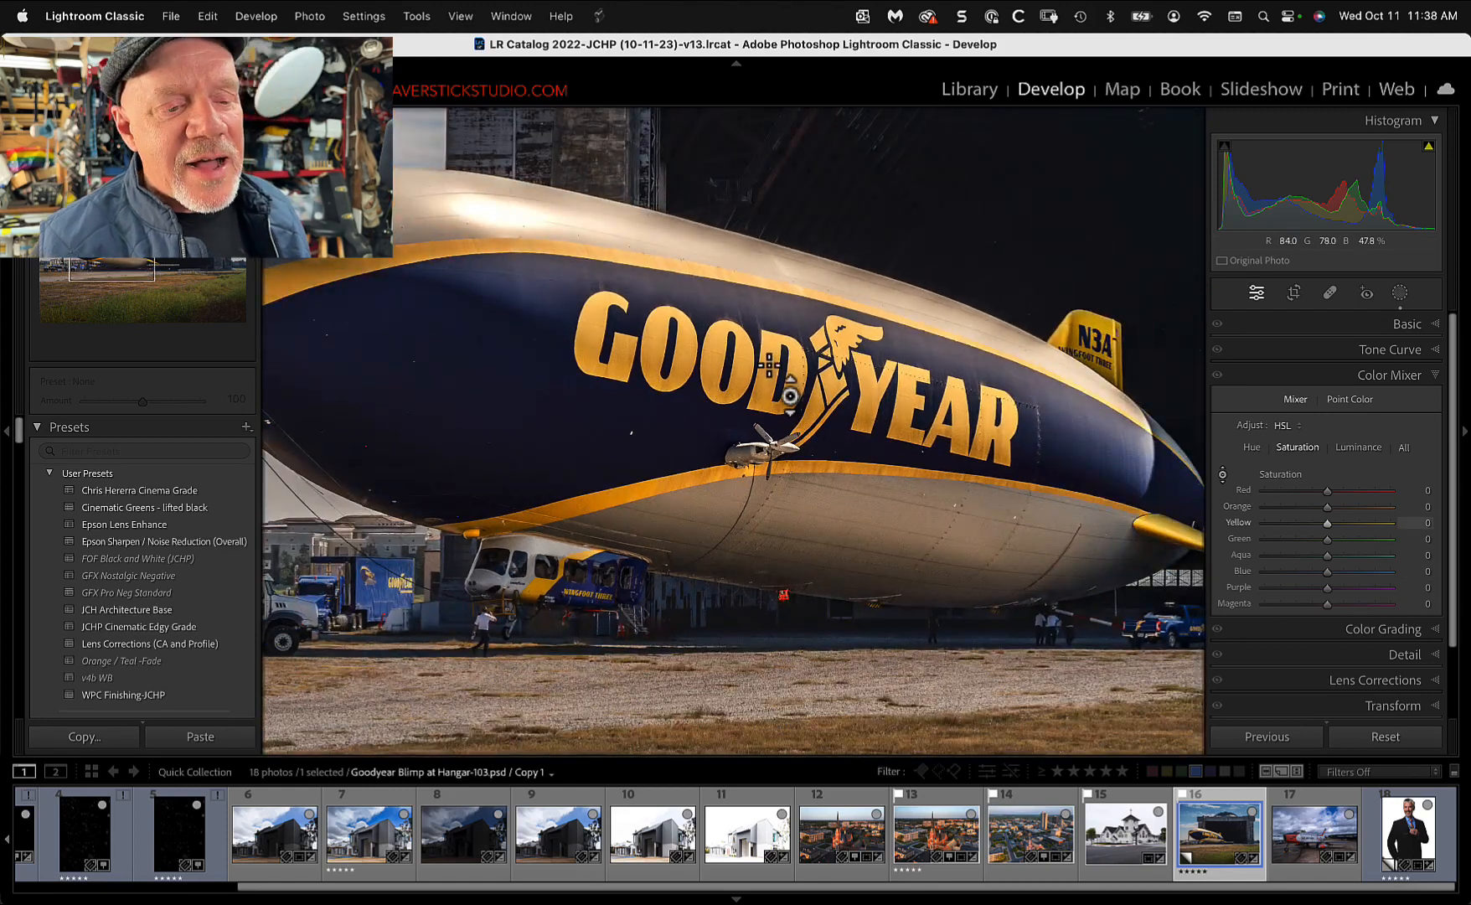
pyautogui.press('super+minus')
pyautogui.press('super+minus')
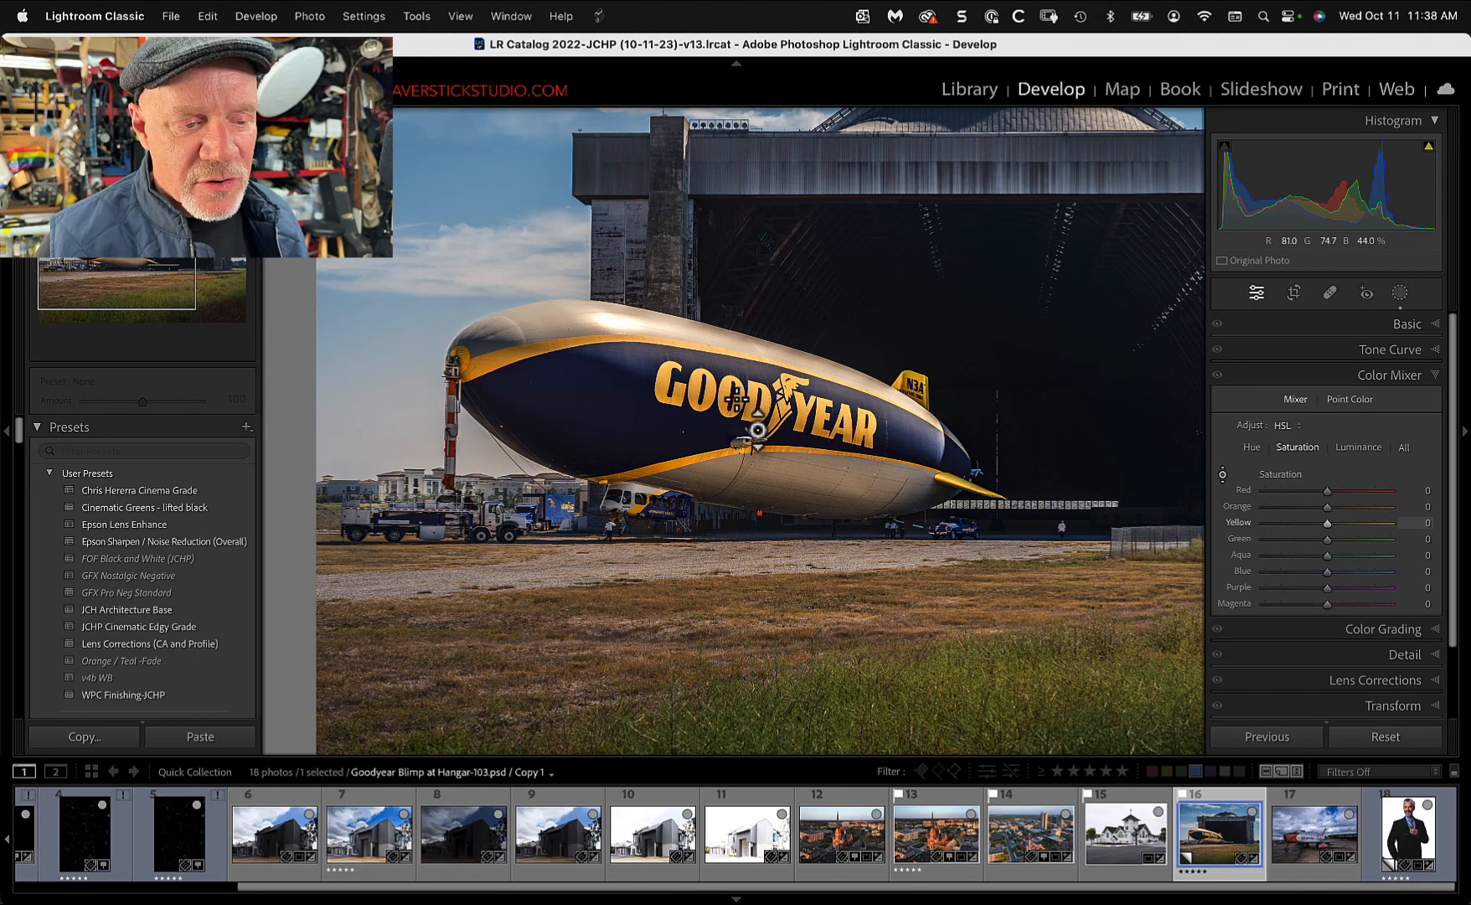
pyautogui.moveTo(760, 434); pyautogui.dragTo(761, 443)
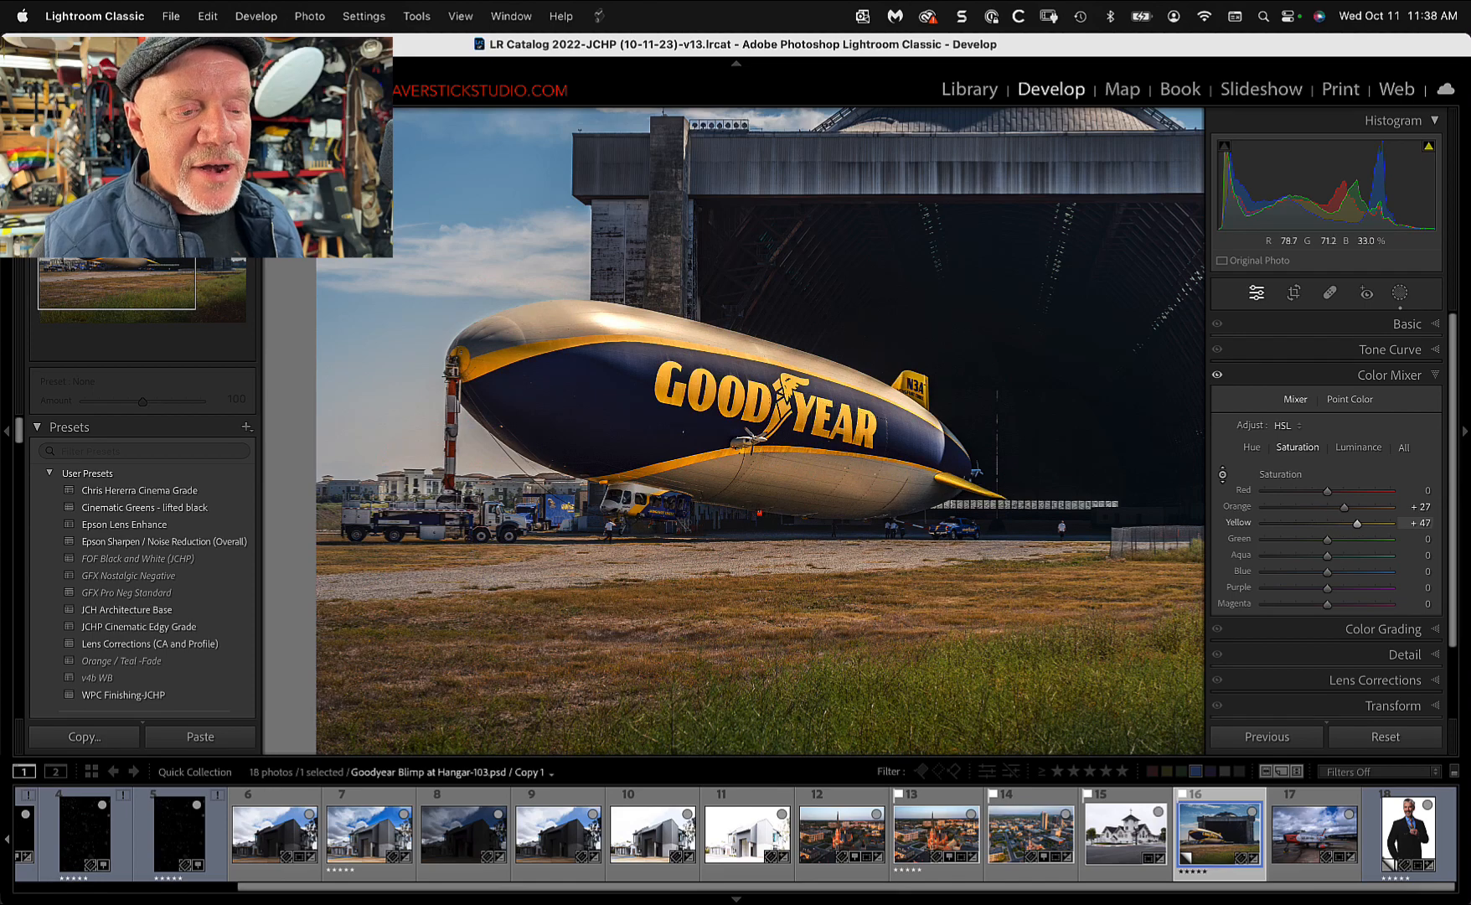
pyautogui.moveTo(720, 402); pyautogui.dragTo(720, 495)
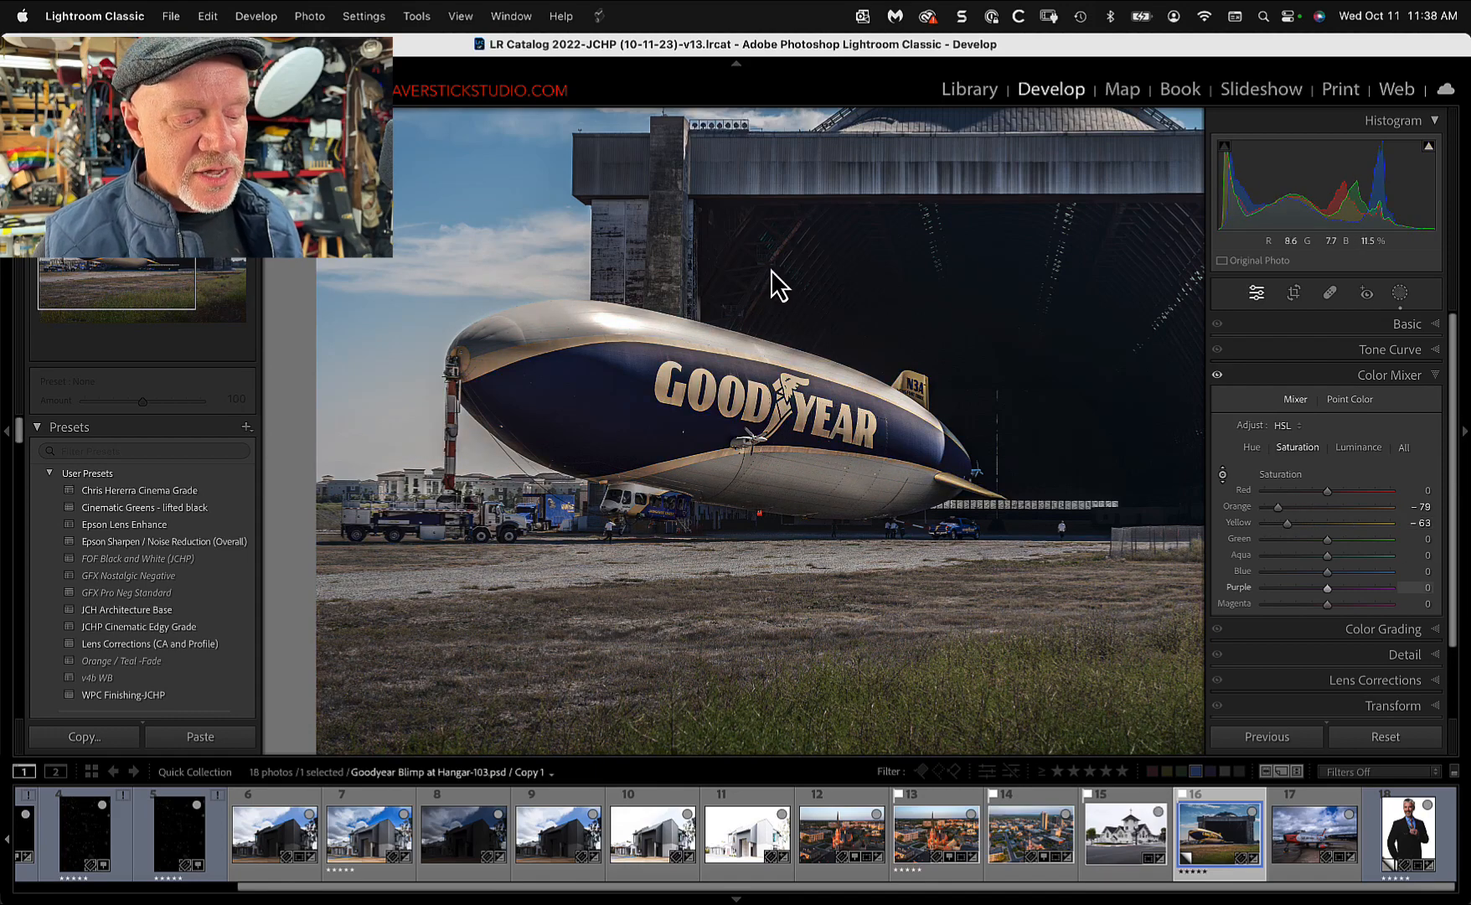
# - Raise the lettering's saturation to Orange −3 and Yellow +67 with the targeted adjustment, and reset all saturation values
pyautogui.press('z')
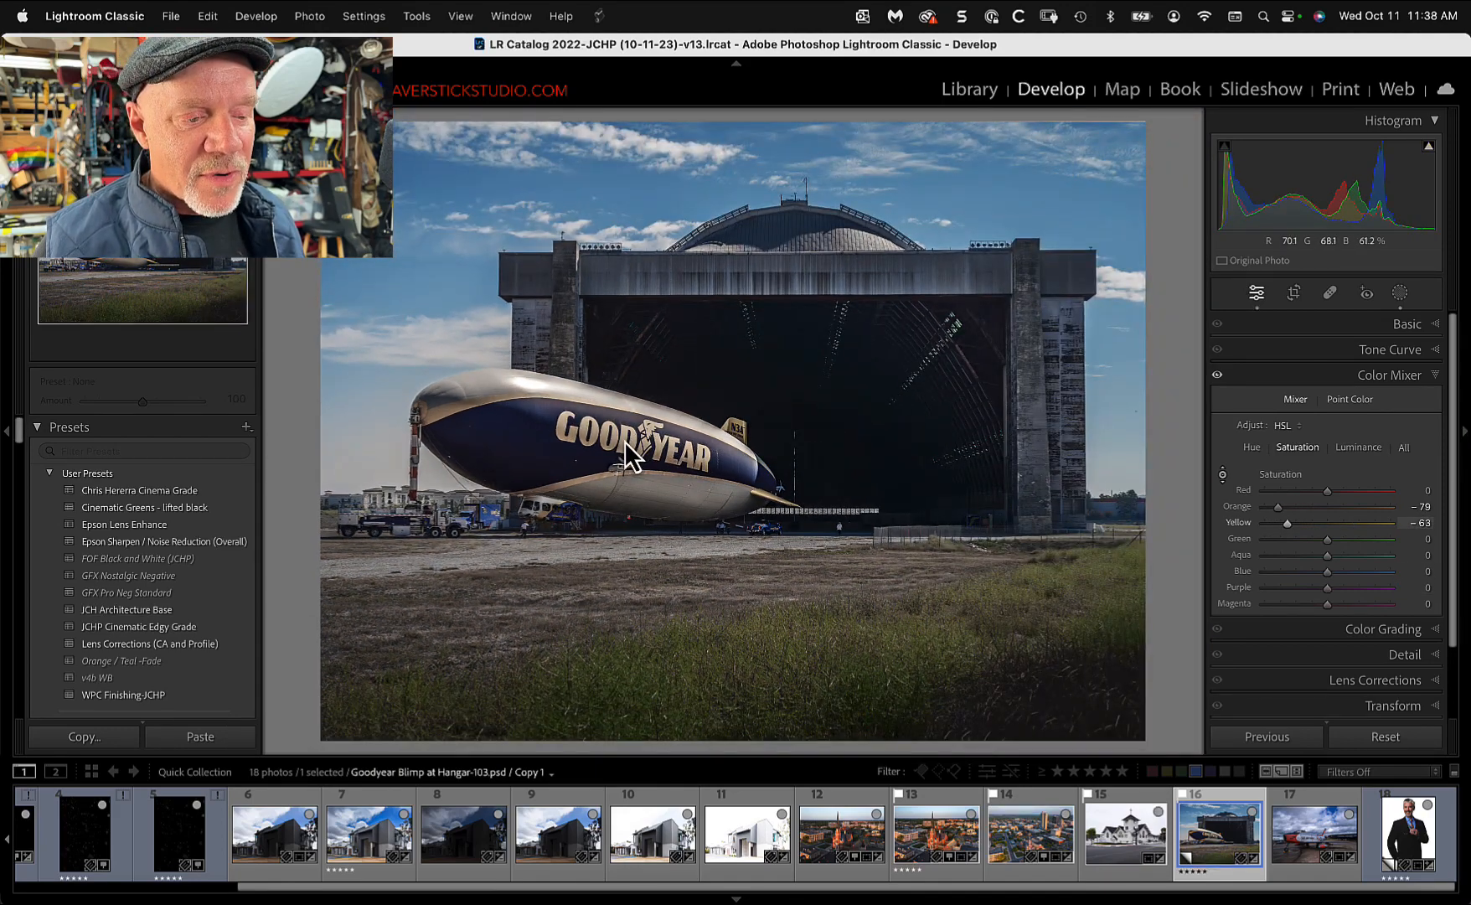
pyautogui.moveTo(628, 457); pyautogui.dragTo(629, 377)
pyautogui.moveTo(629, 323); pyautogui.dragTo(628, 368)
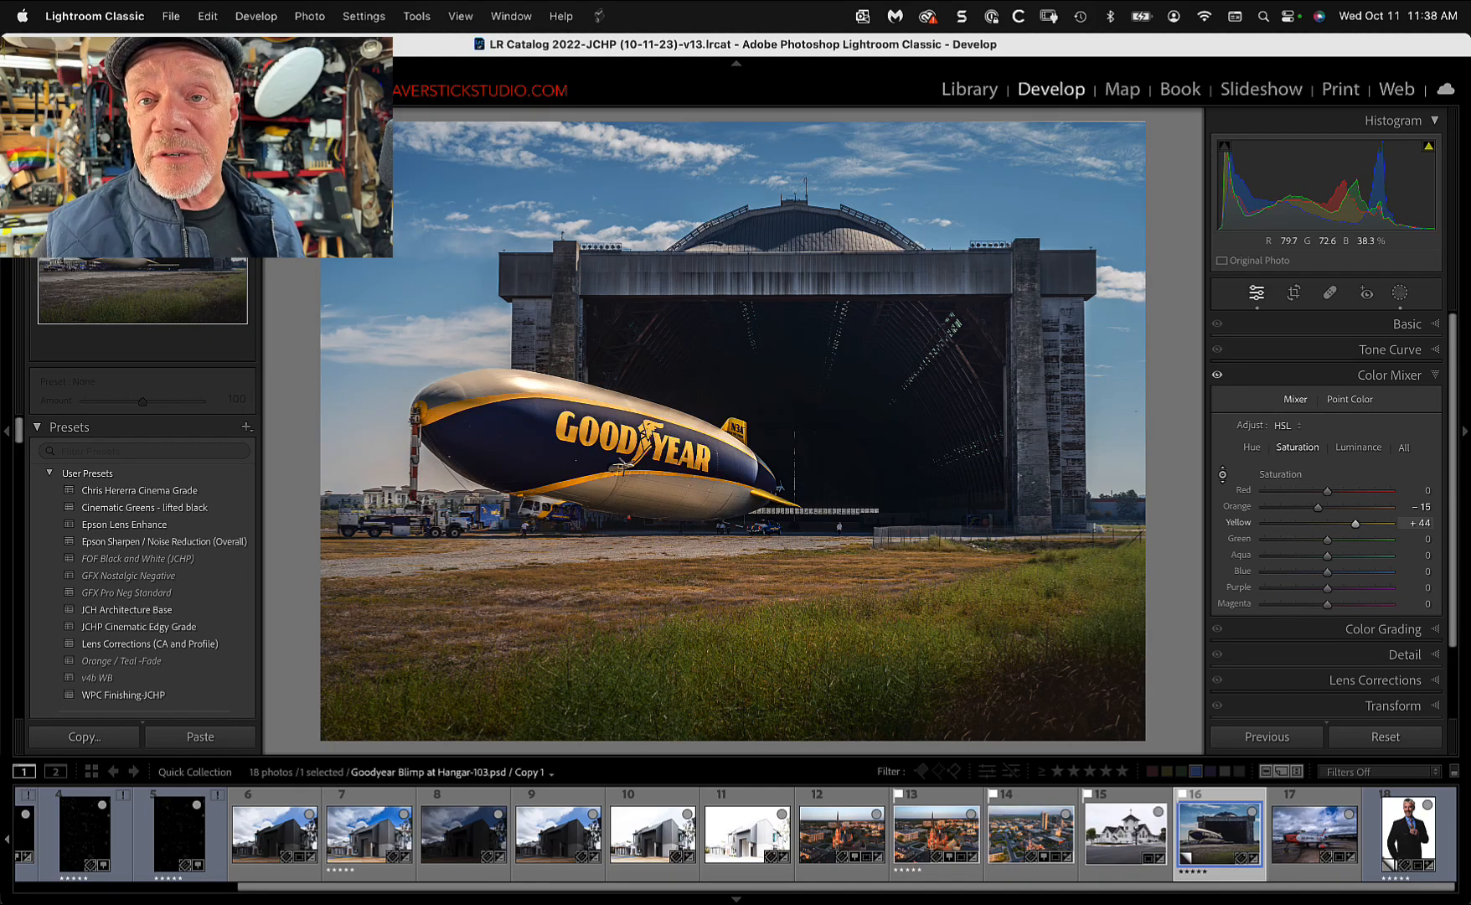
pyautogui.moveTo(748, 180); pyautogui.dragTo(748, 174)
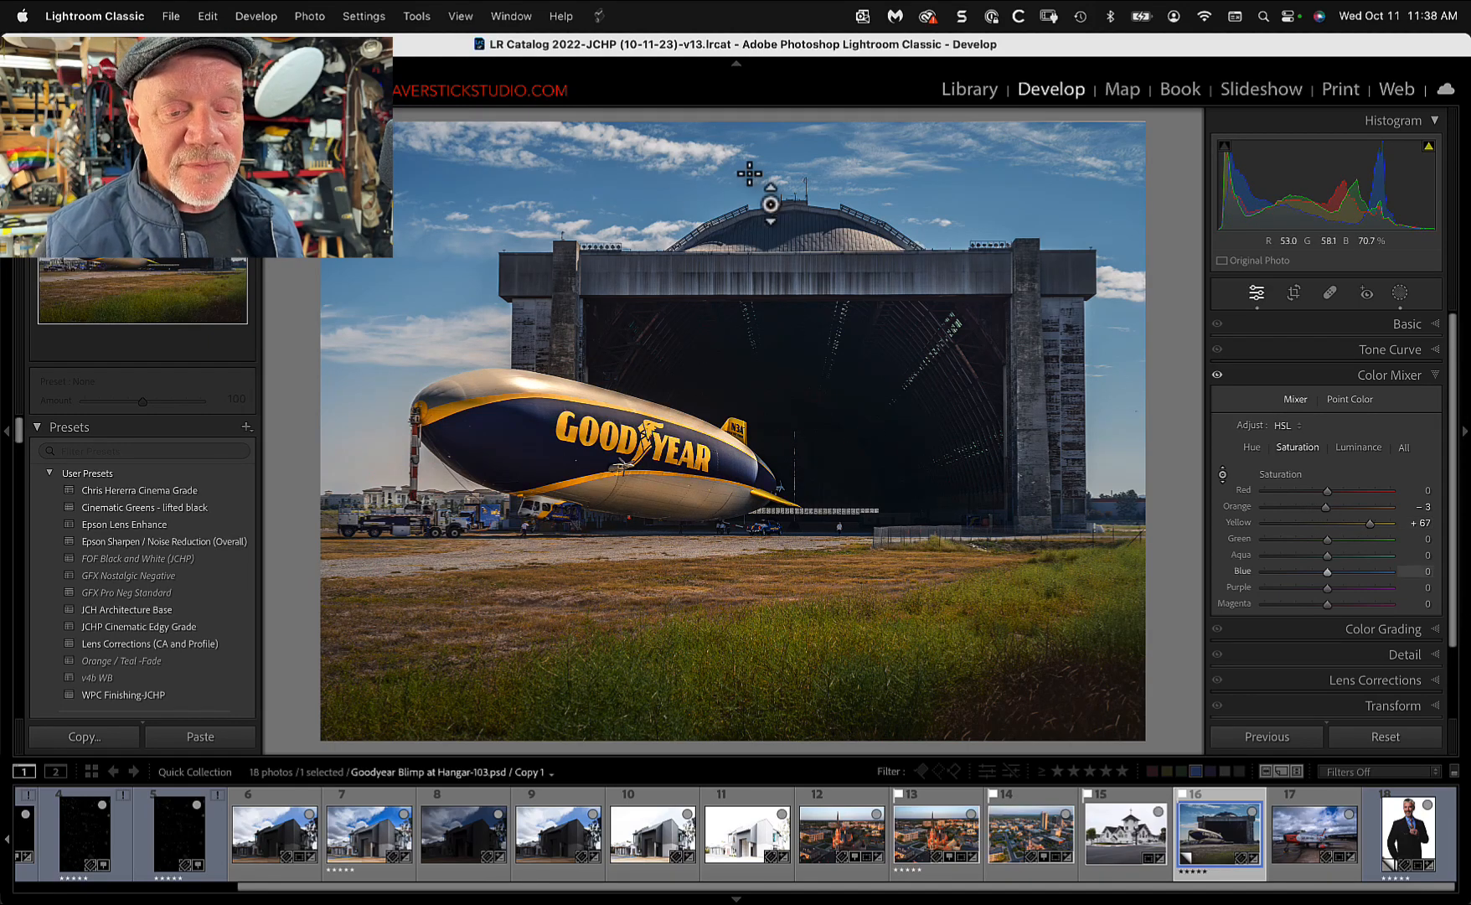
pyautogui.doubleClick(1282, 481)
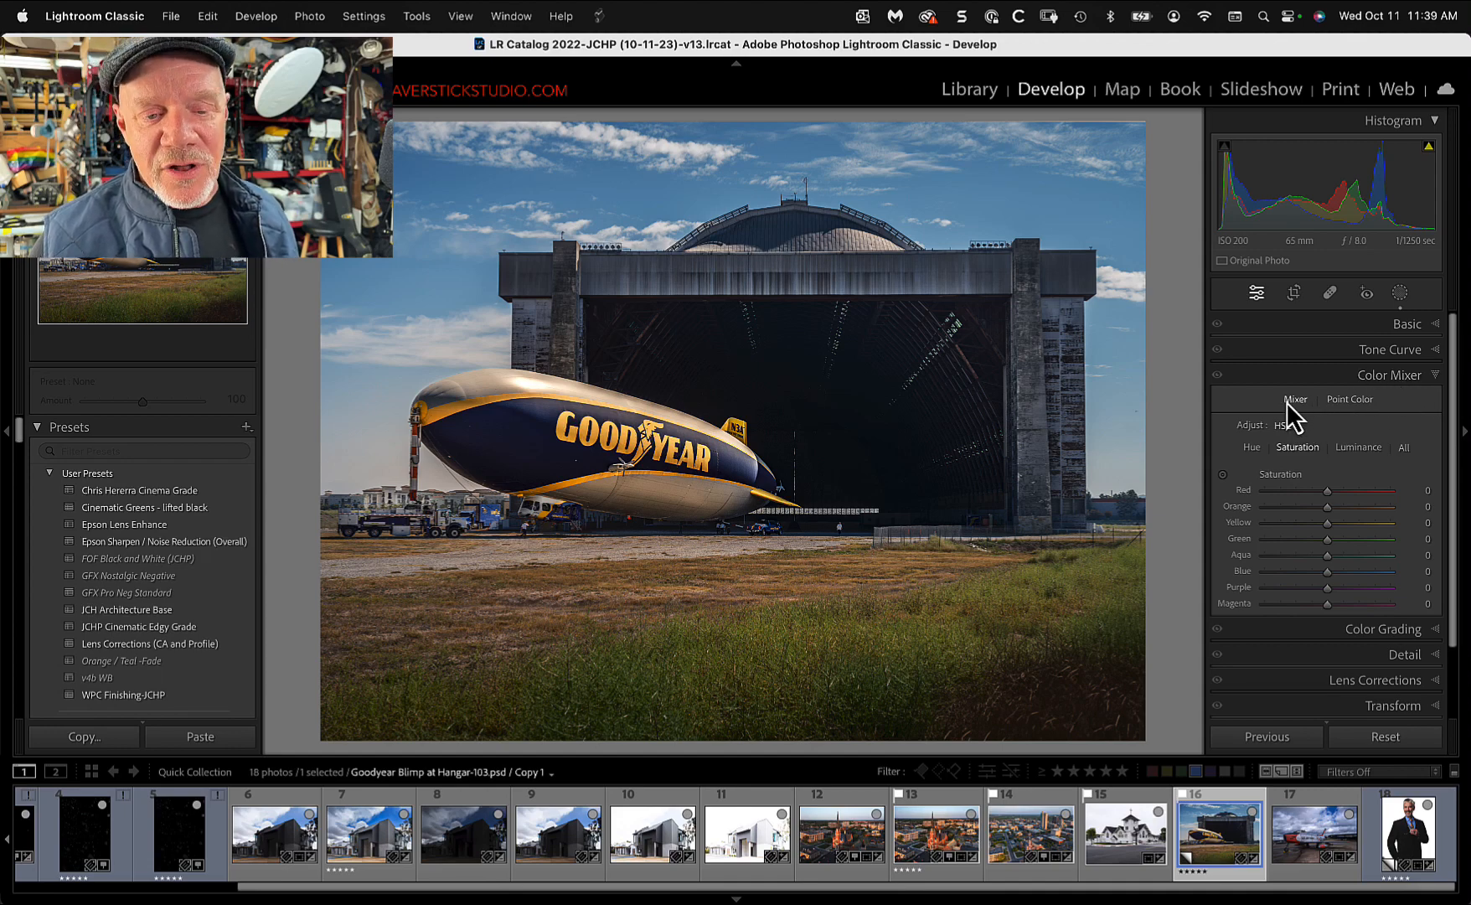
# - Sample the yellow of the blimp's lettering as a Point Color in the Color Mixer
pyautogui.click(1343, 401)
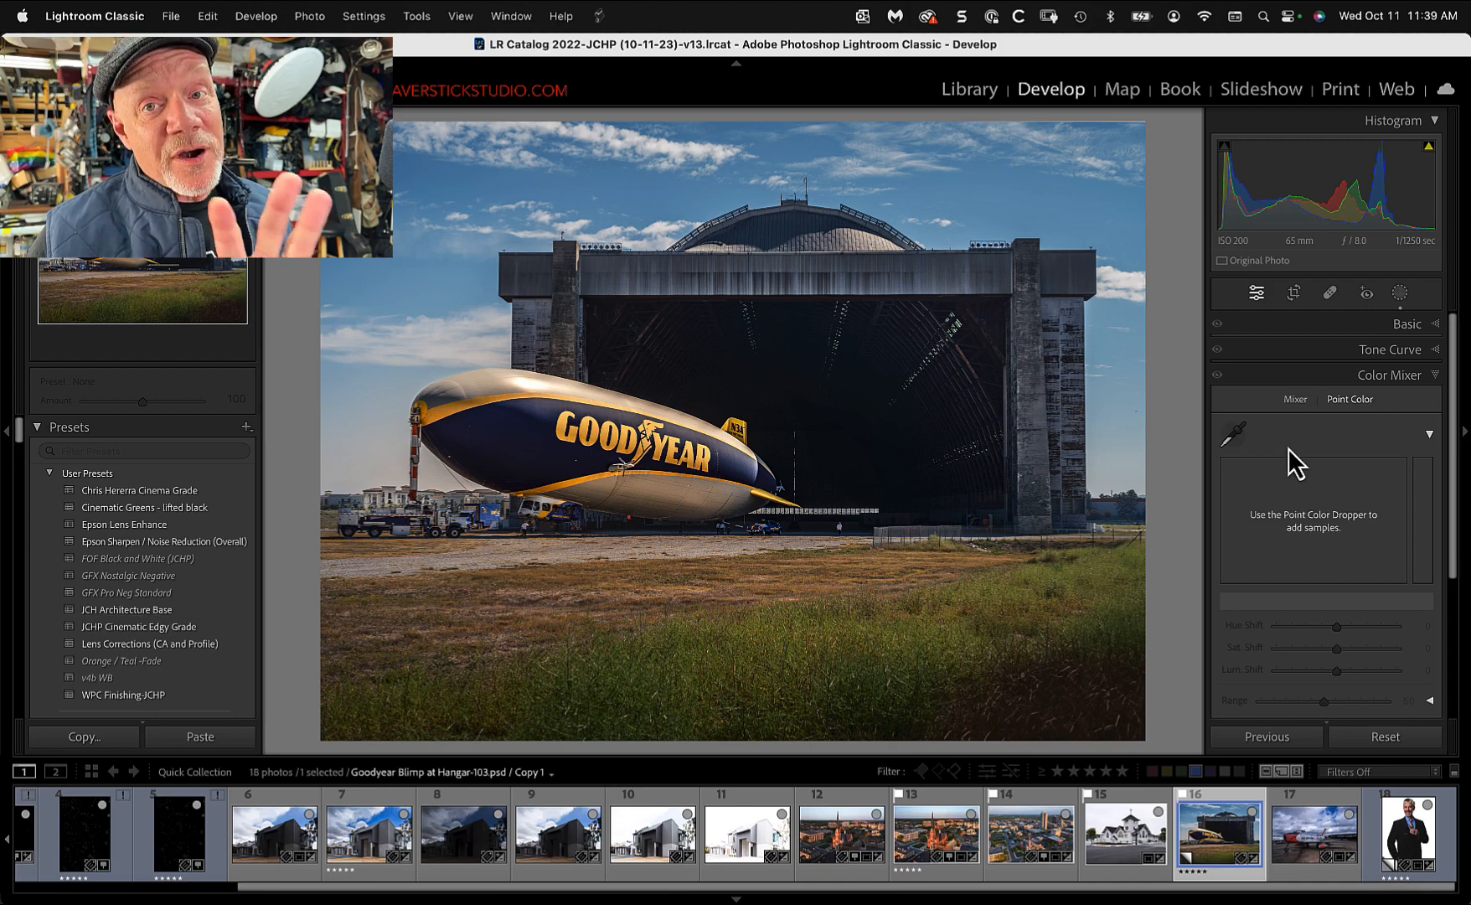
pyautogui.click(1232, 436)
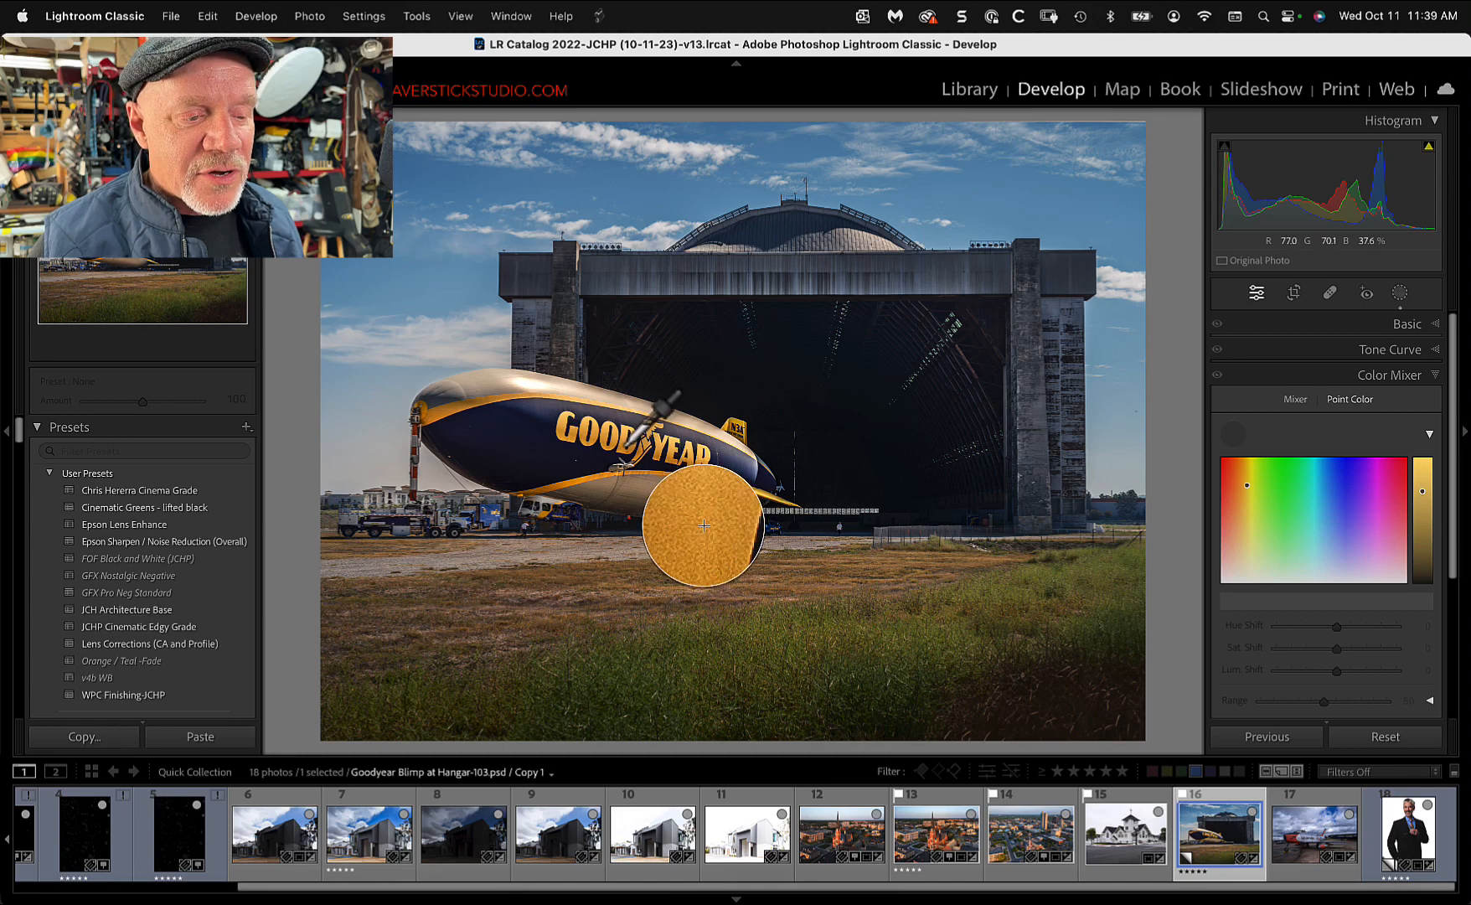
pyautogui.click(703, 526)
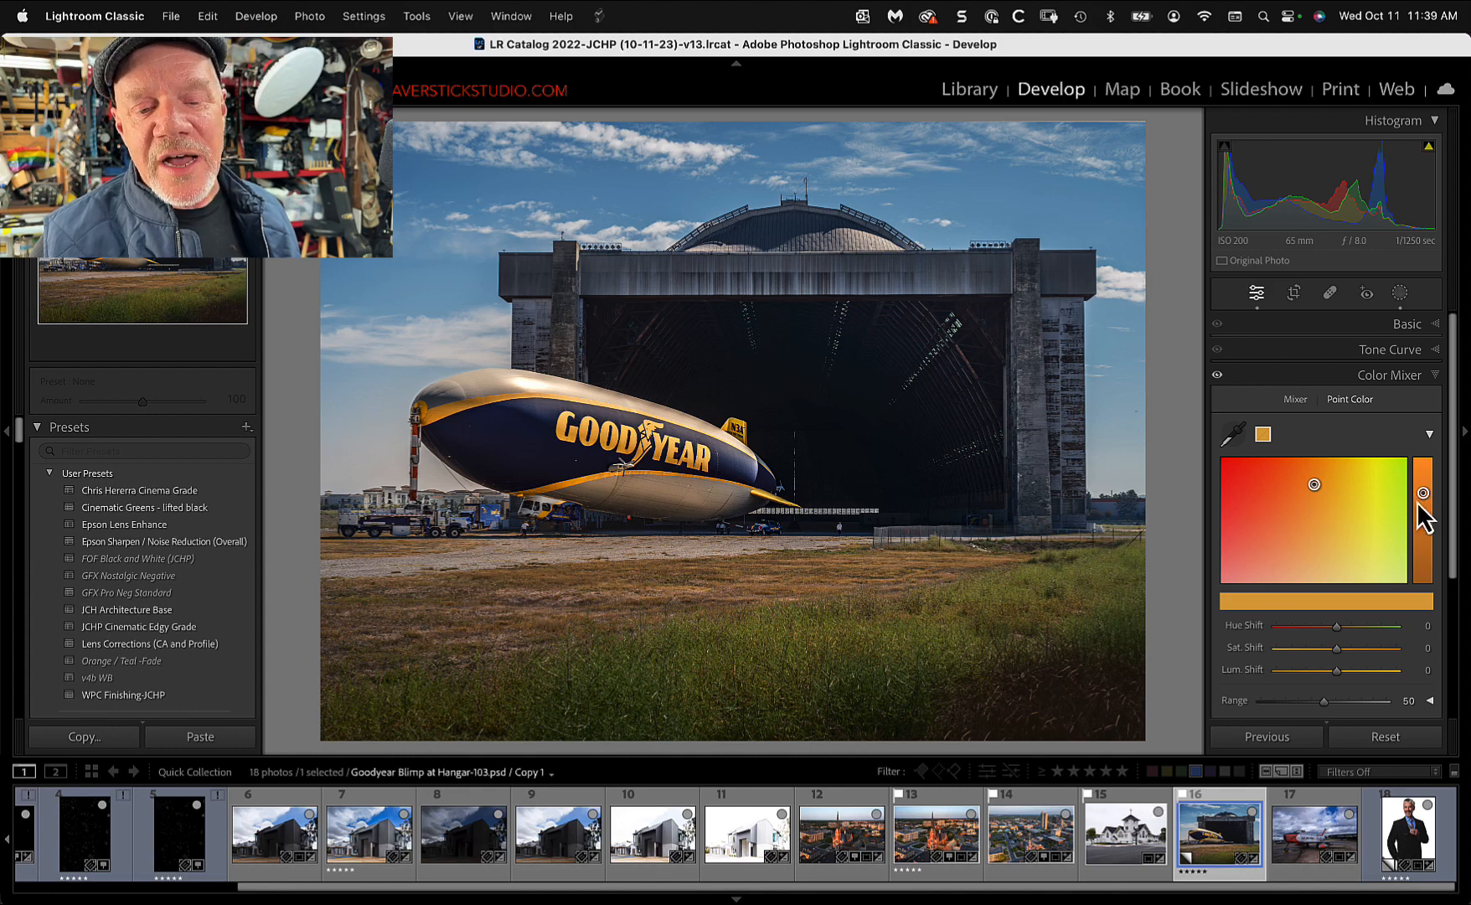
# - Try shifting the sampled yellow to Hue Shift −23 and Sat. Shift −11, with Lum. Shift at 0
pyautogui.moveTo(1312, 492); pyautogui.dragTo(1366, 512)
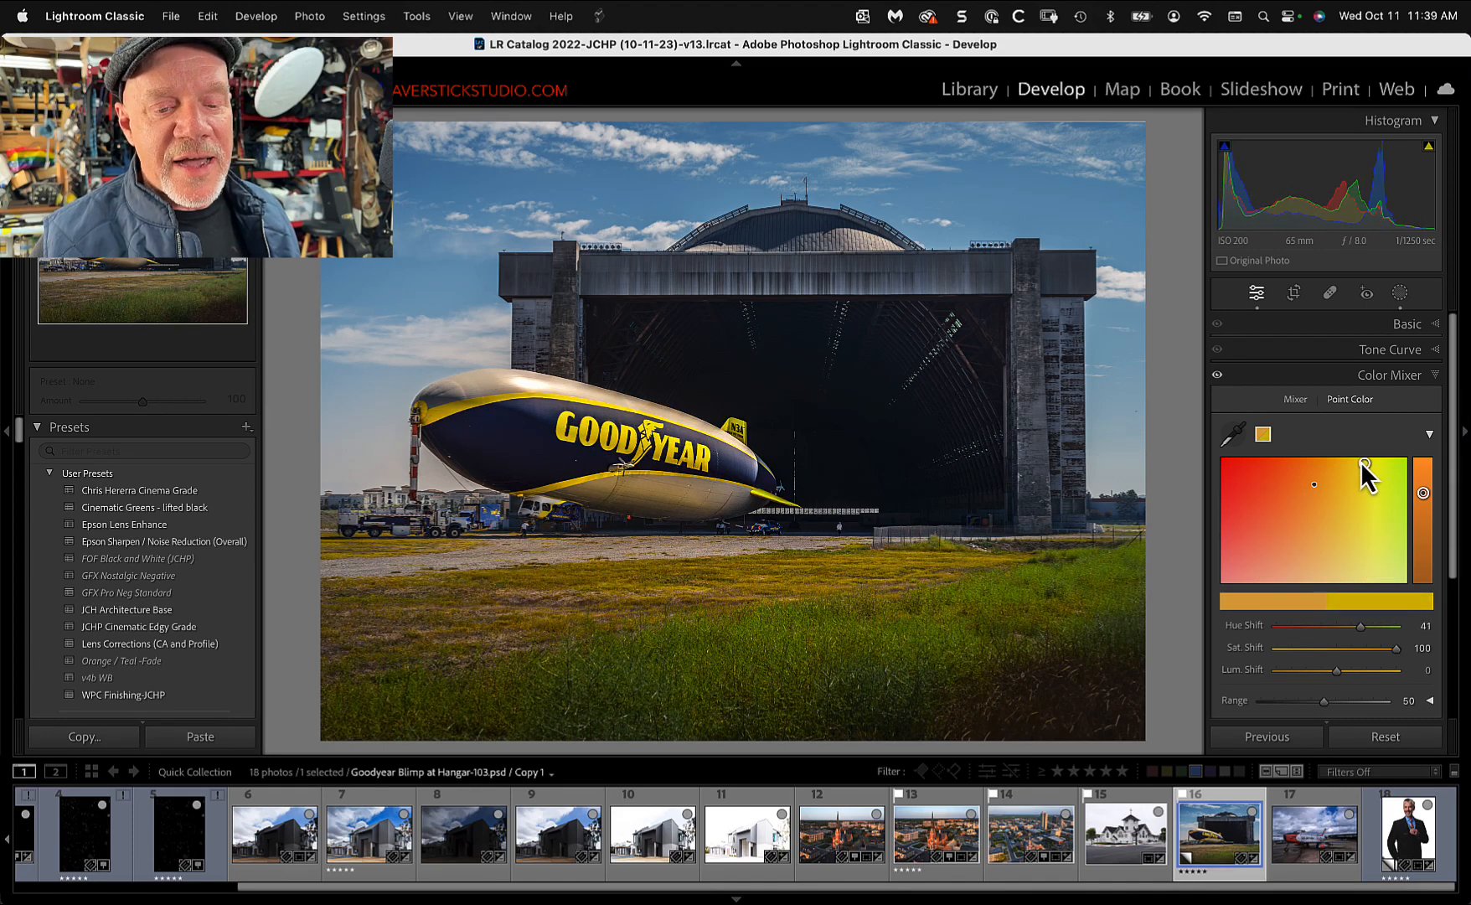
pyautogui.moveTo(1357, 577); pyautogui.dragTo(1454, 588)
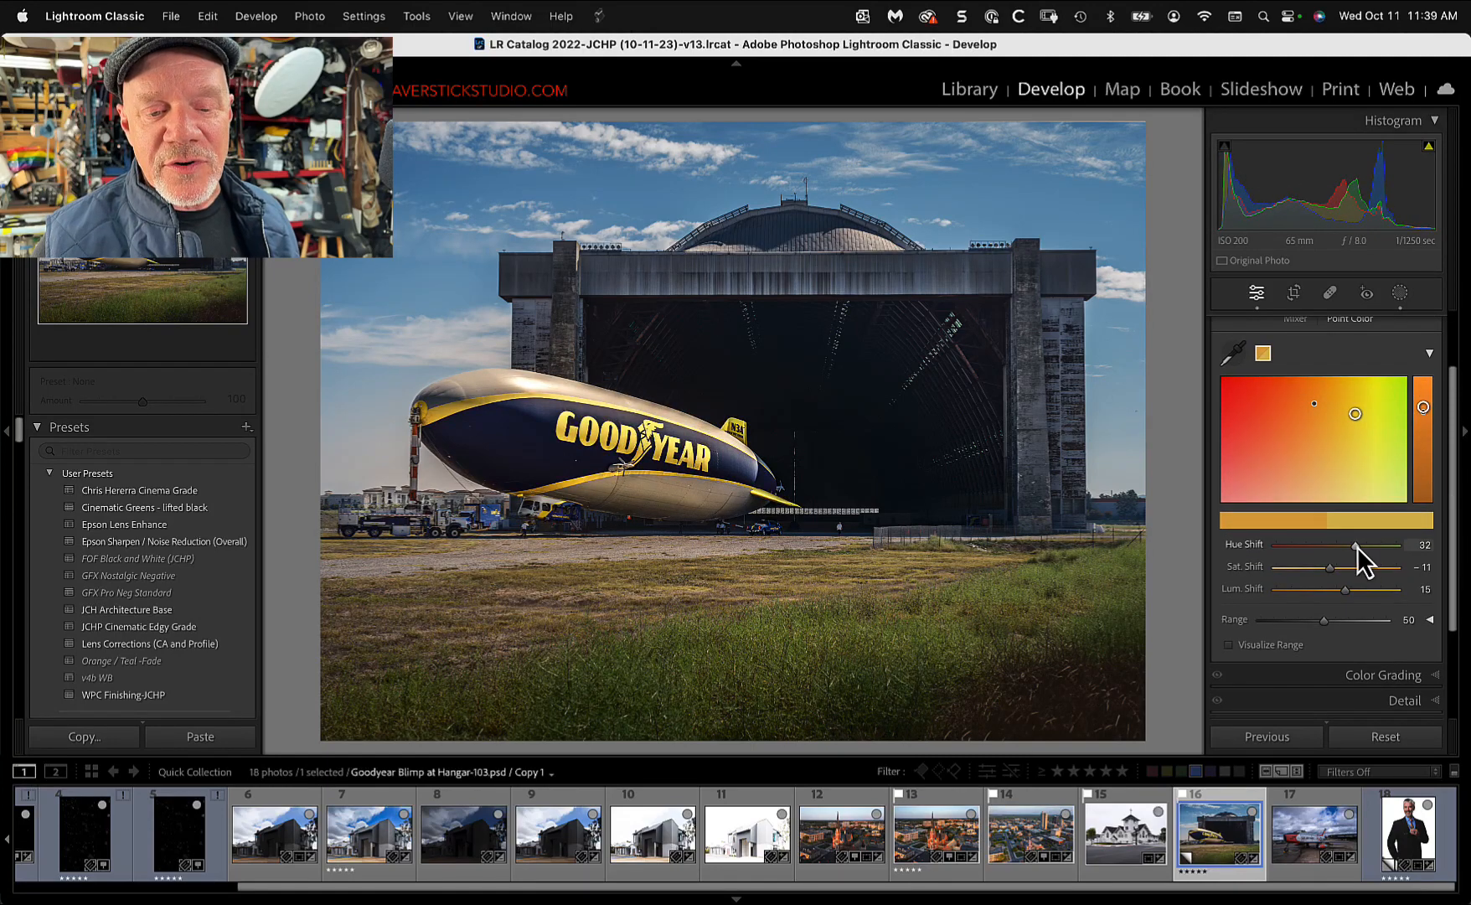
pyautogui.moveTo(1359, 547); pyautogui.dragTo(1325, 543)
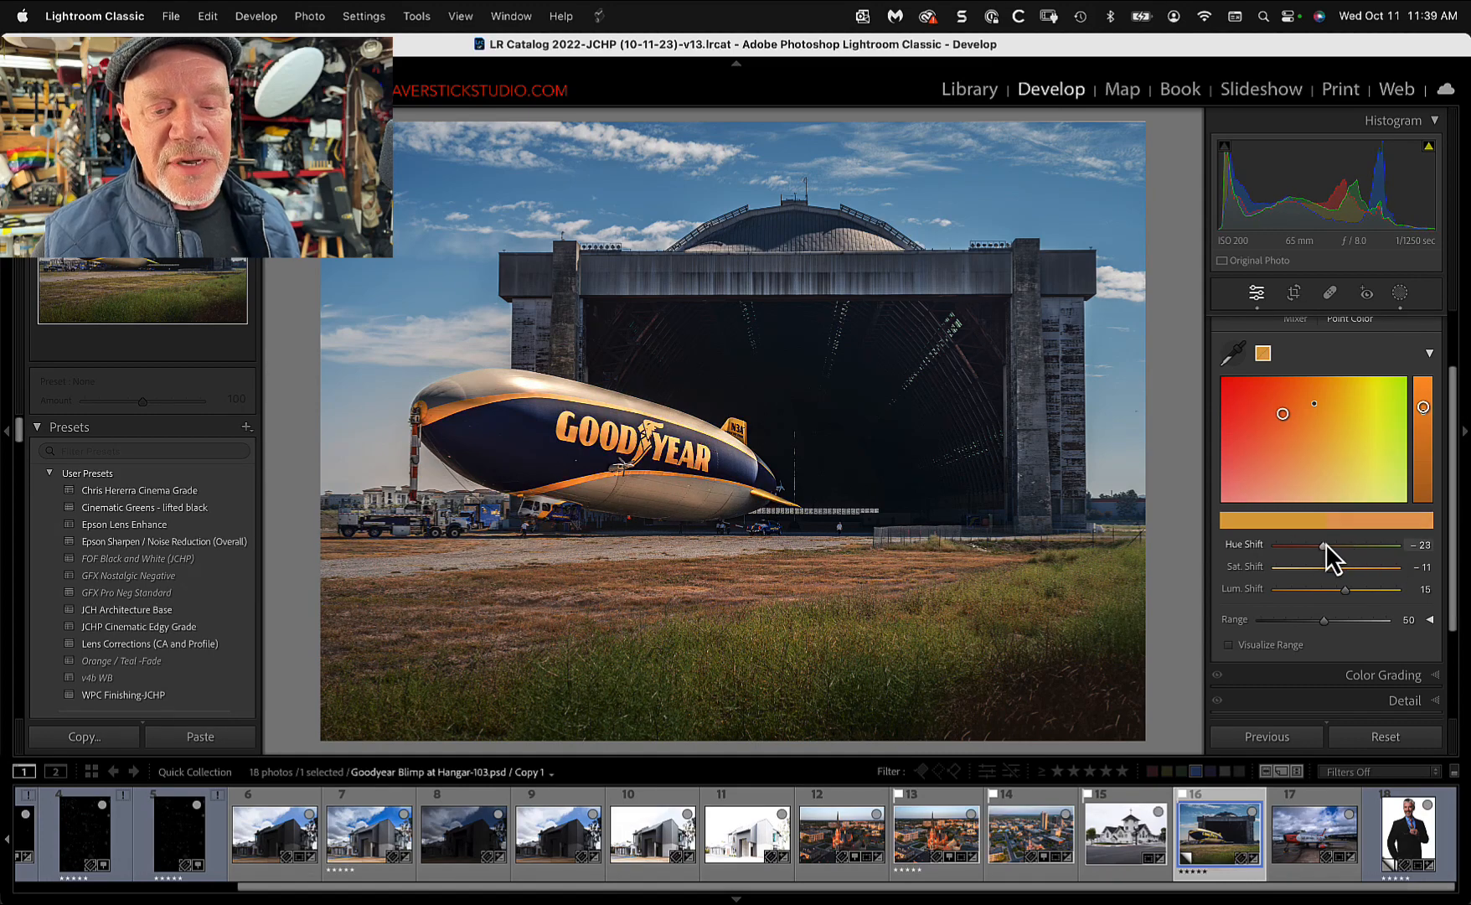
pyautogui.doubleClick(1341, 592)
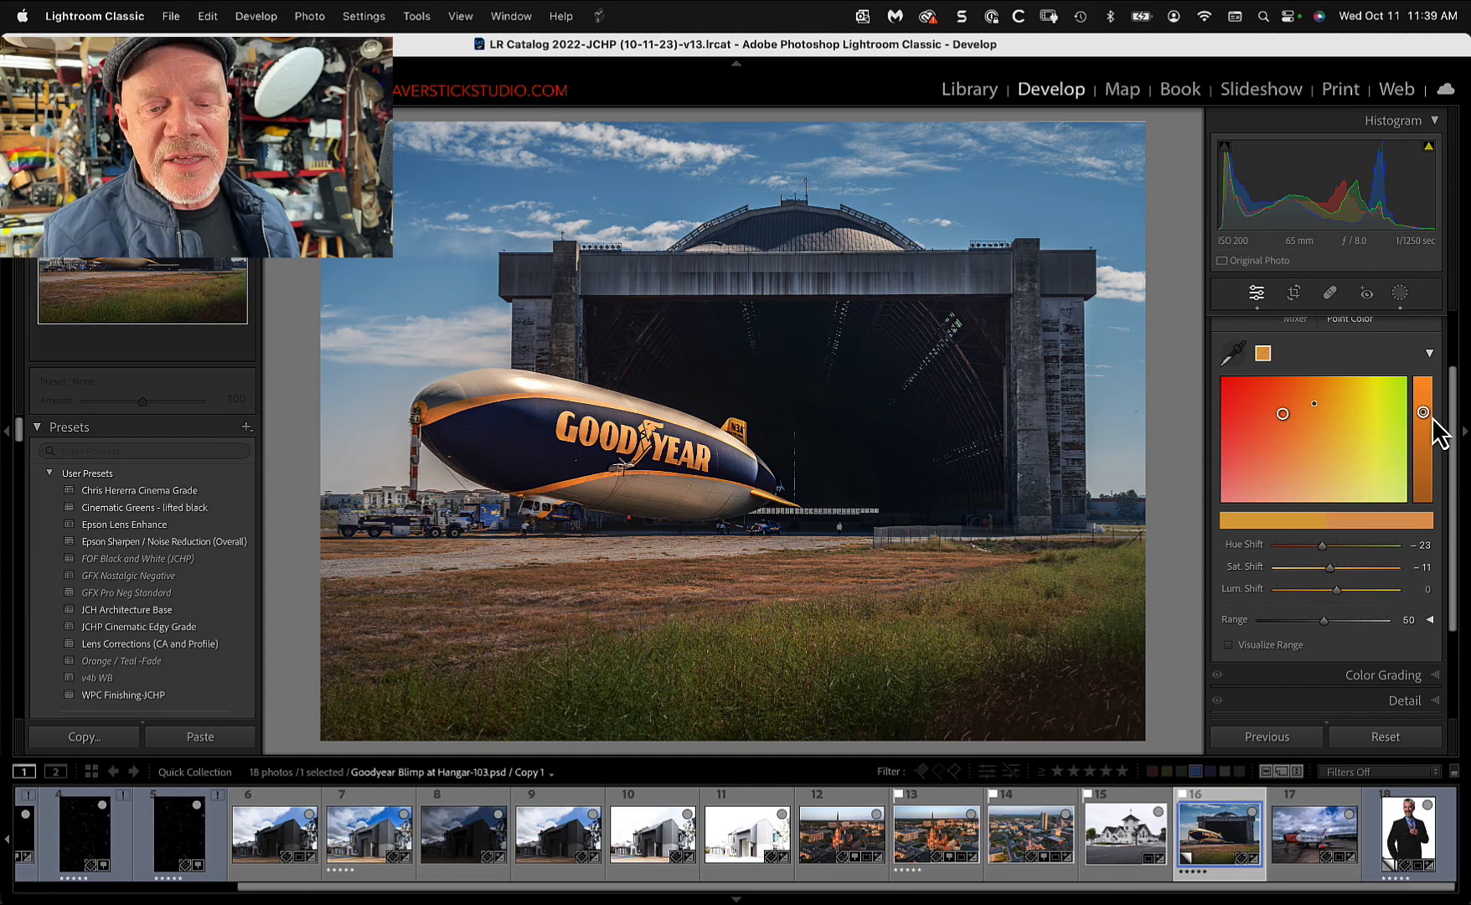
pyautogui.scroll(2, 1364, 383)
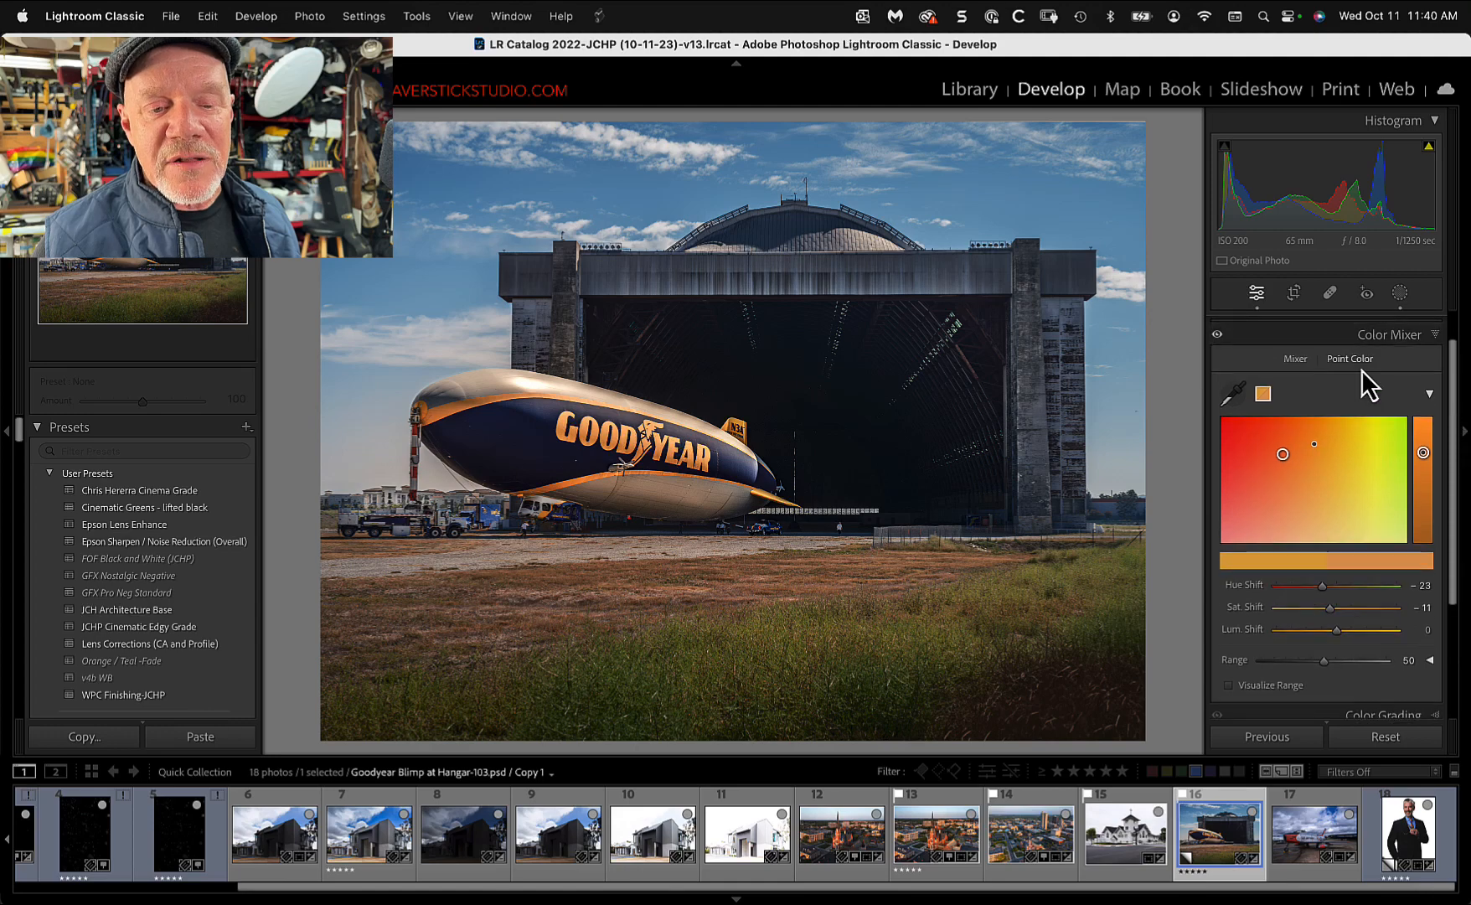
# - Compare Point Color with the HSL mixer, and reset the sampled yellow's Hue Shift and Sat. Shift to 0
pyautogui.click(1296, 359)
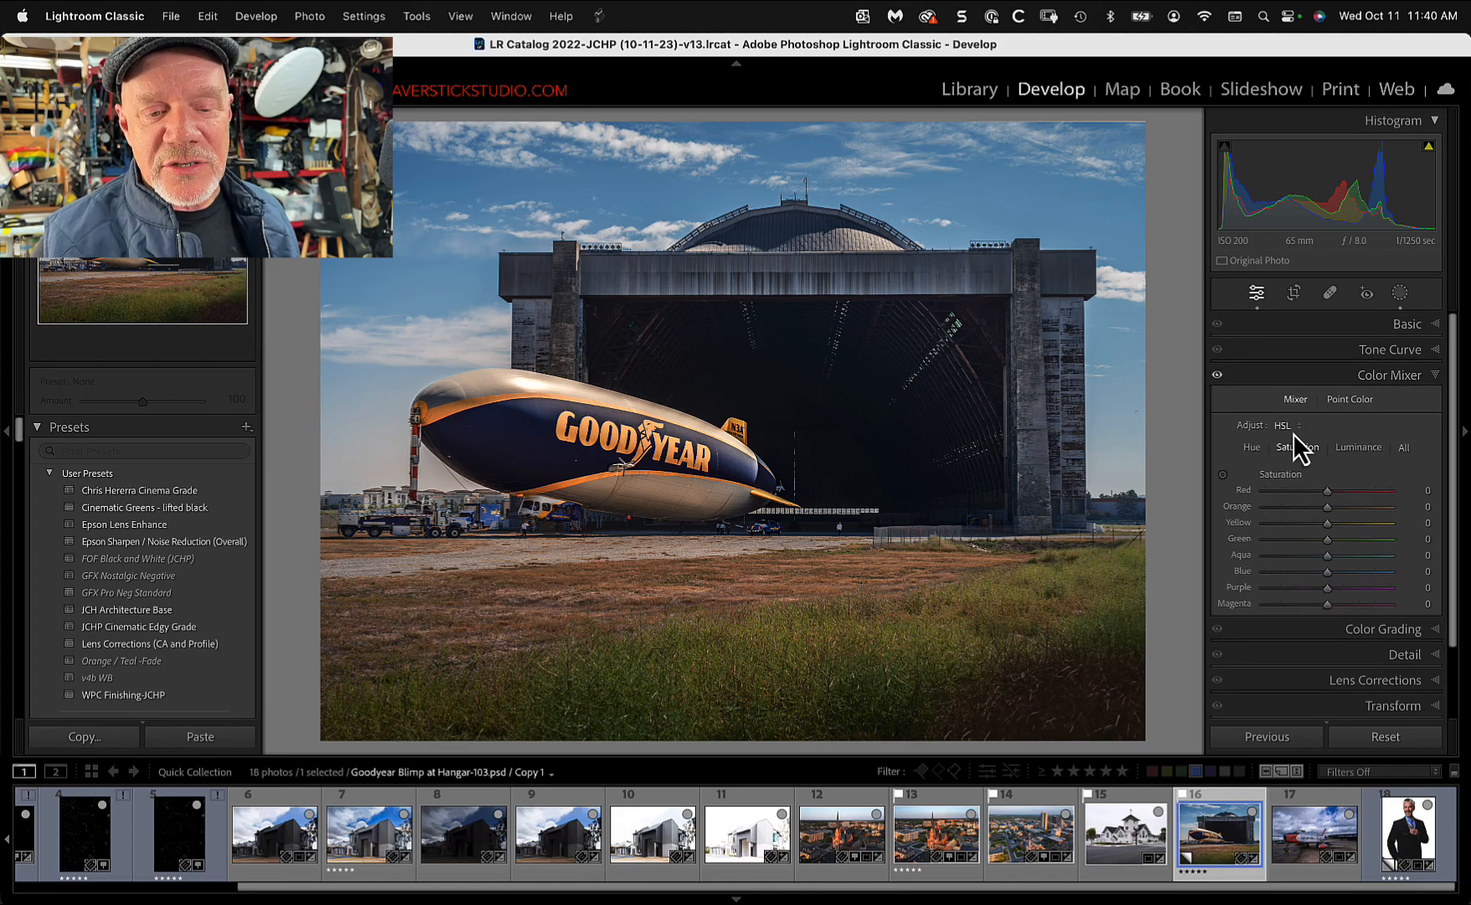
pyautogui.click(1345, 399)
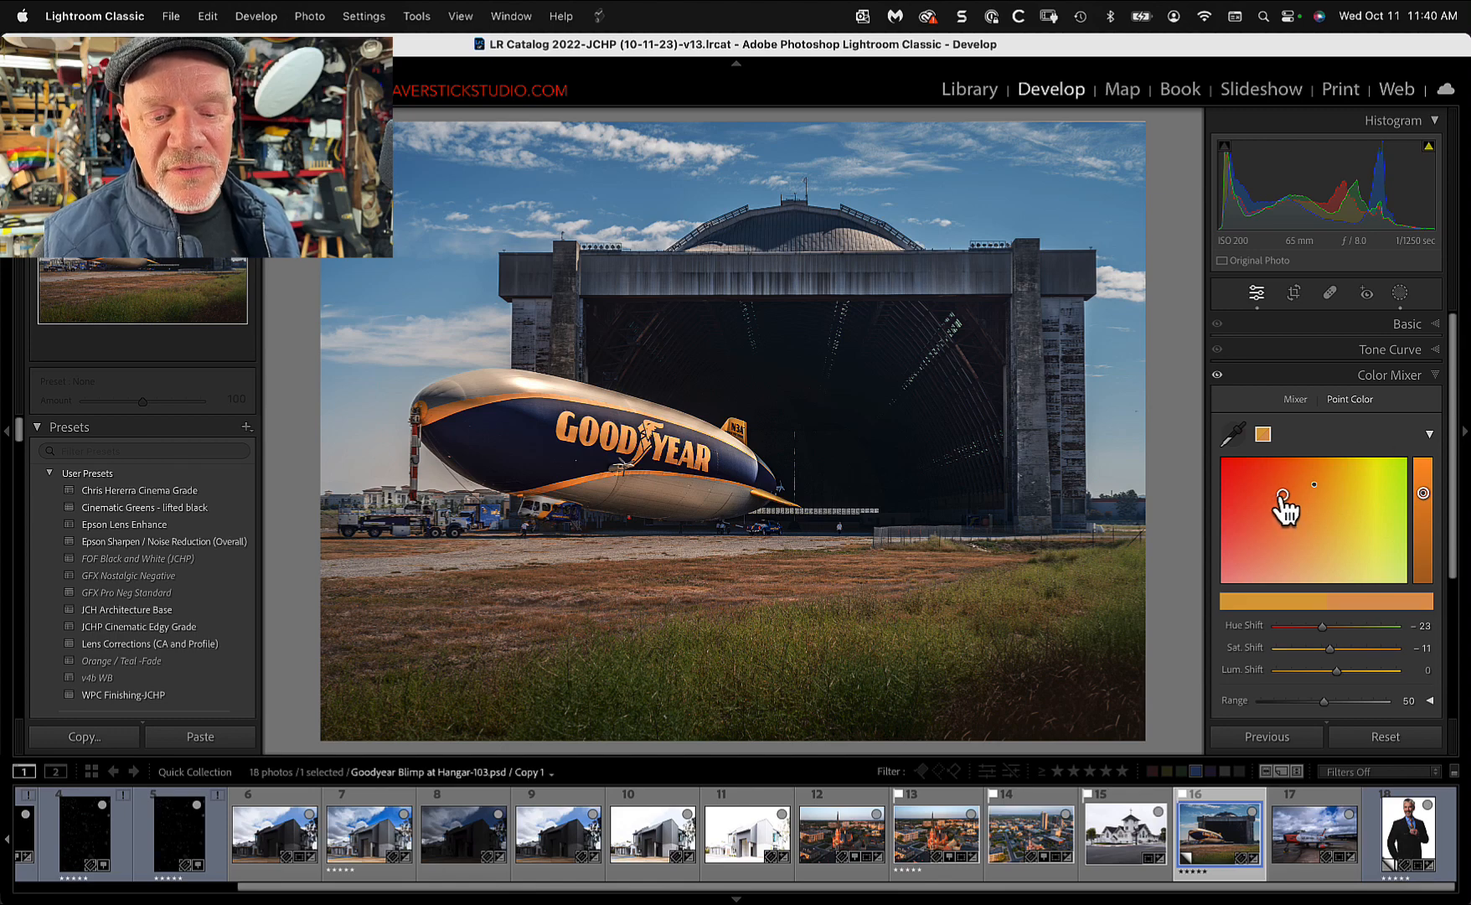
pyautogui.doubleClick(1322, 629)
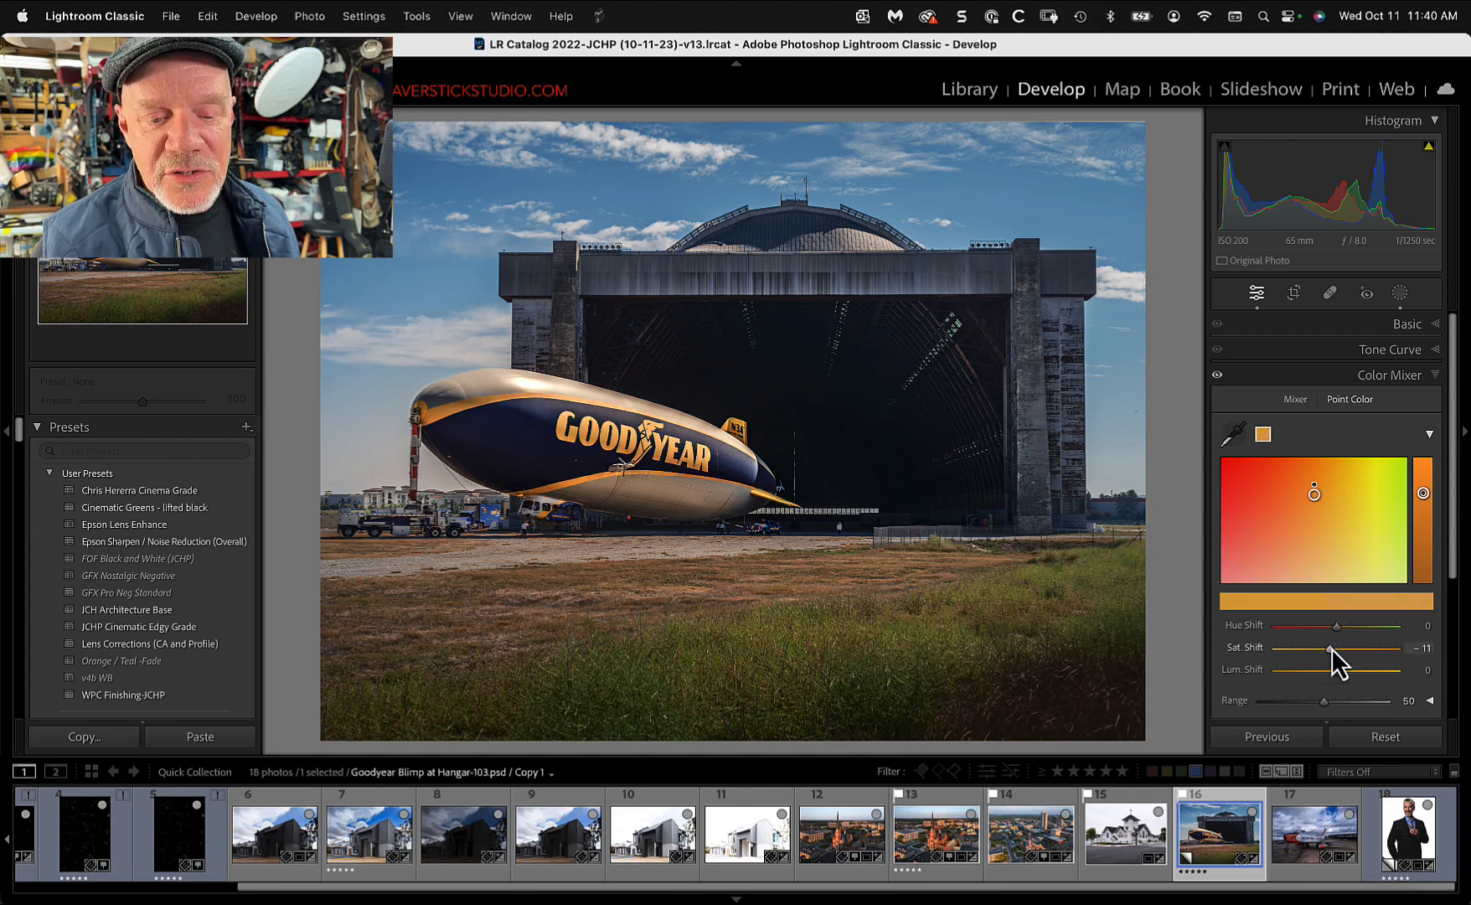
pyautogui.doubleClick(1330, 649)
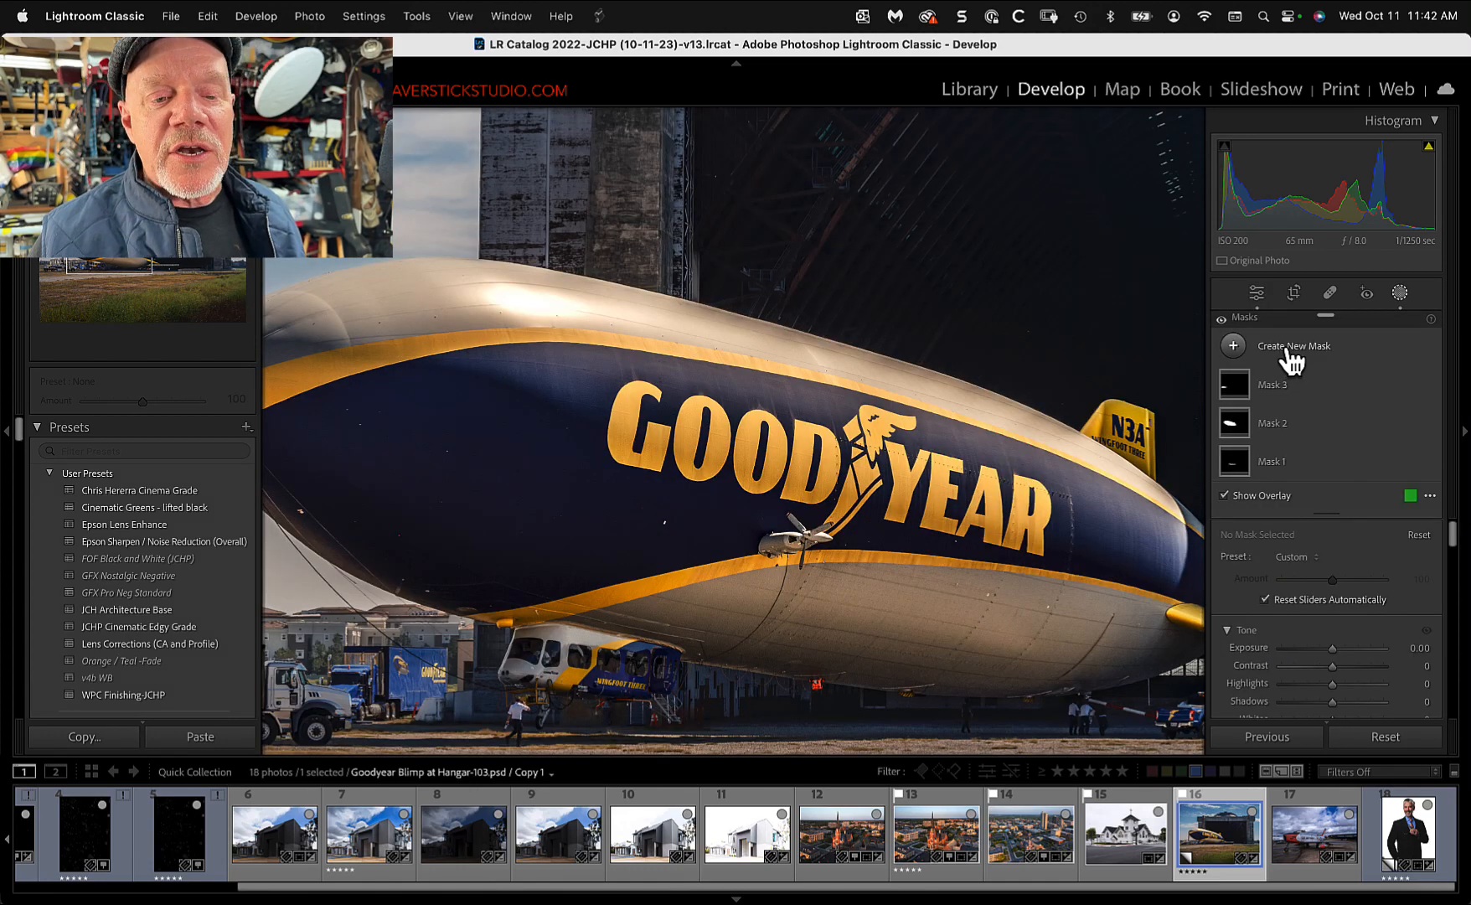
# - Create a new brush mask and paint it over the GOODYEAR lettering and winged-foot logo on the blimp
pyautogui.click(1292, 347)
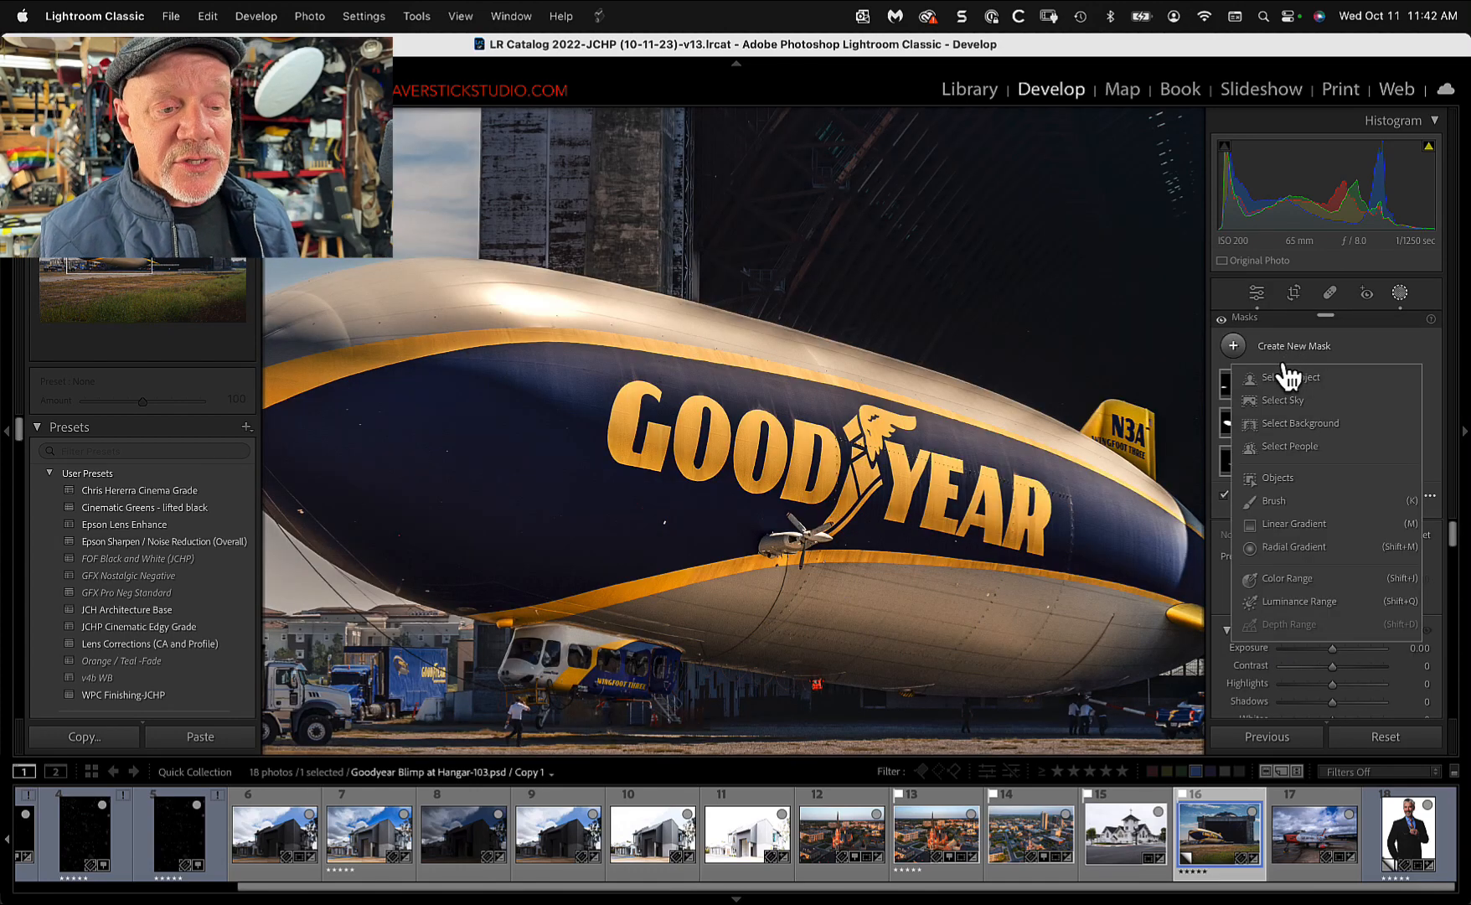
pyautogui.click(1273, 501)
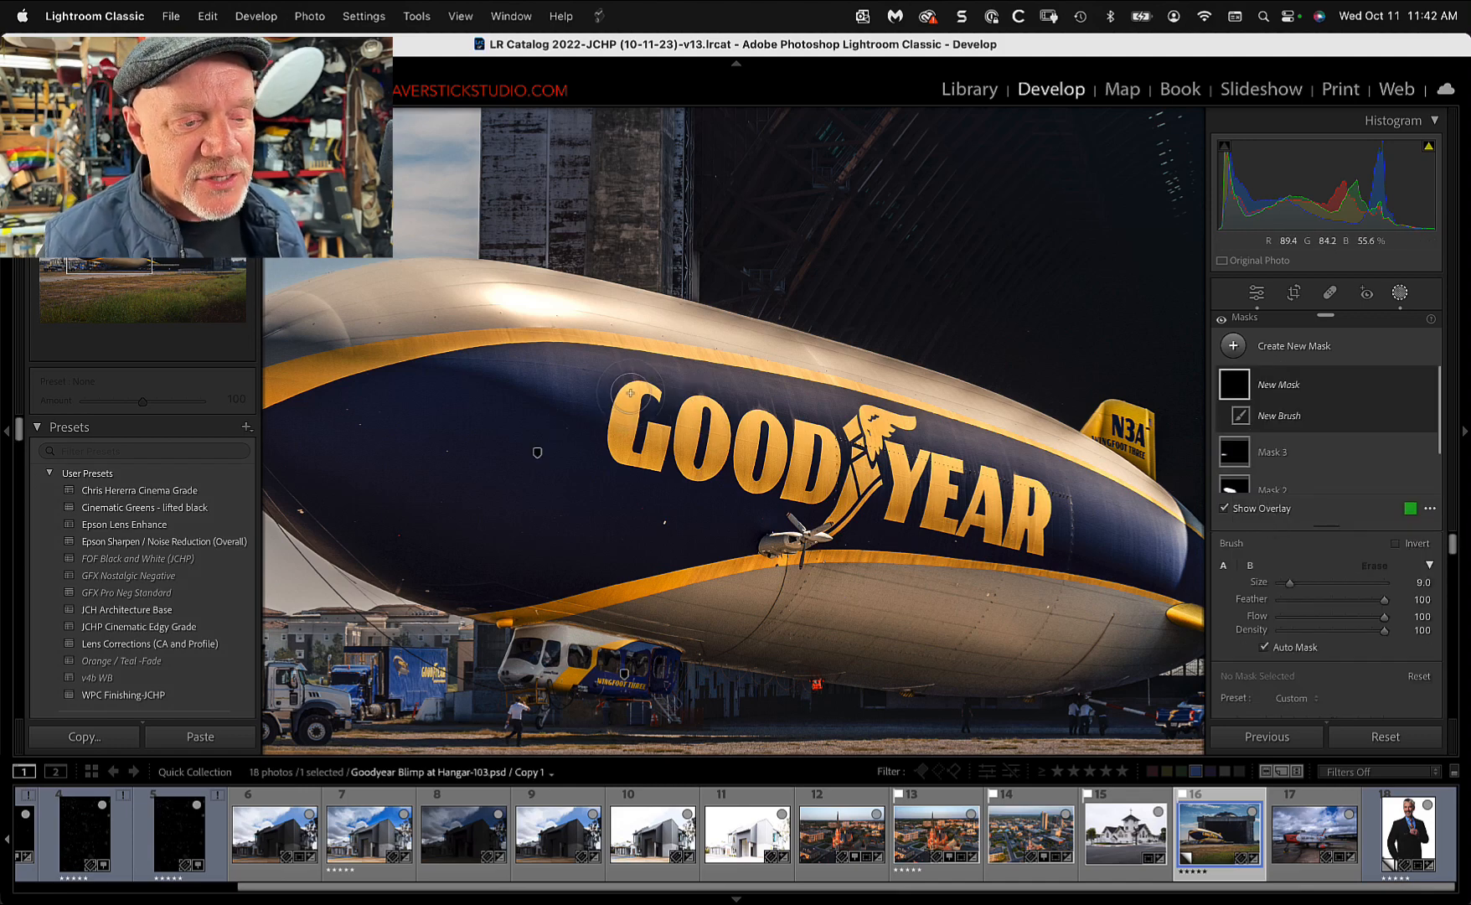
pyautogui.moveTo(627, 391)
pyautogui.mouseDown()
pyautogui.moveTo(850, 416)
pyautogui.moveTo(896, 453)
pyautogui.moveTo(1028, 482)
pyautogui.moveTo(1061, 508)
pyautogui.moveTo(643, 419)
pyautogui.moveTo(661, 405)
pyautogui.moveTo(621, 395)
pyautogui.mouseUp()
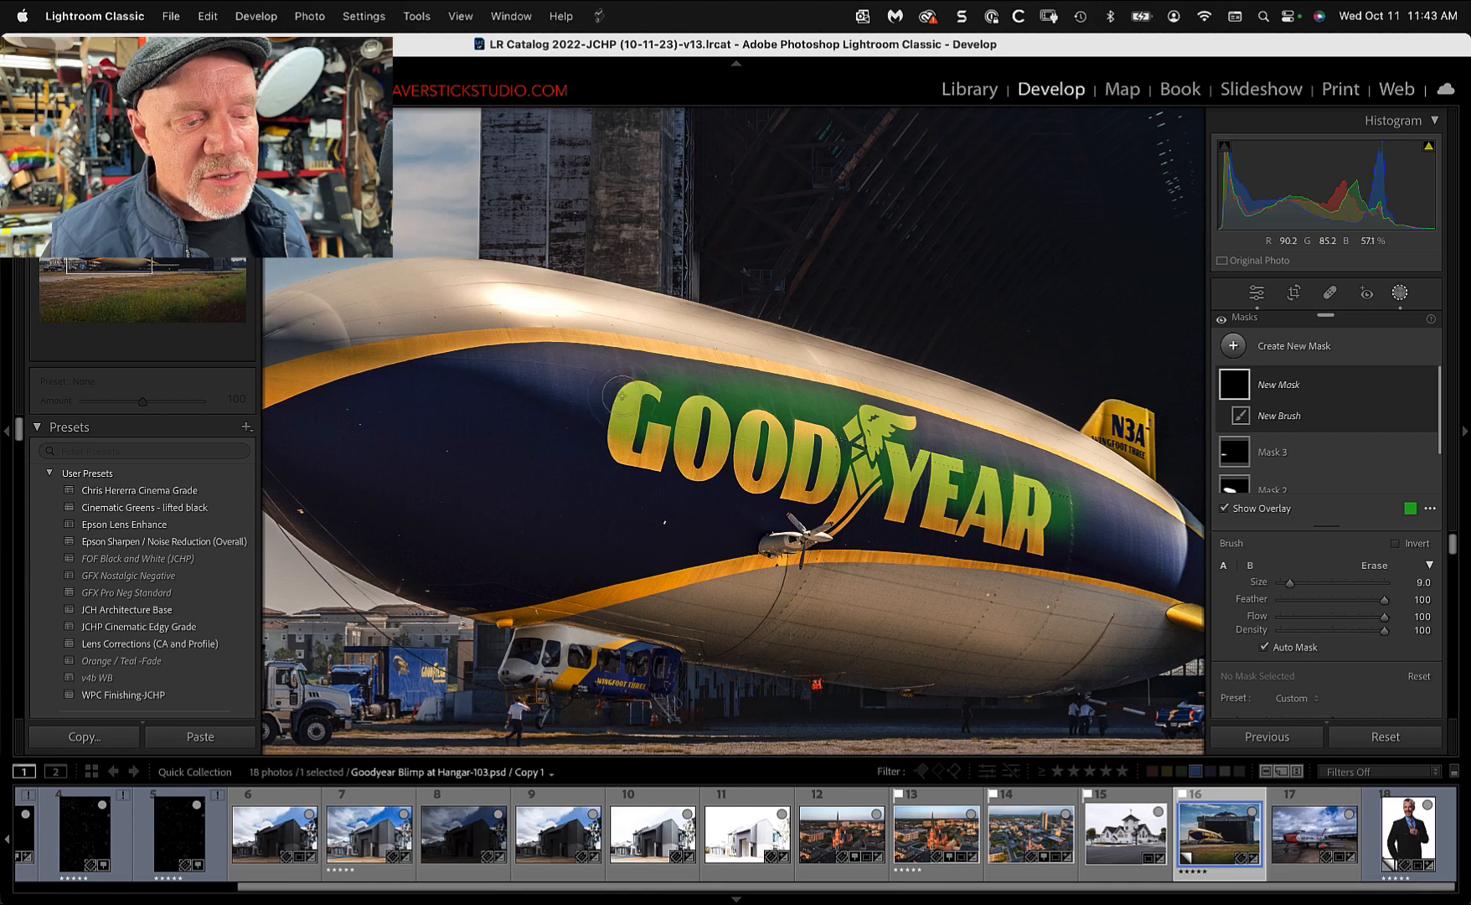
pyautogui.moveTo(639, 463)
pyautogui.mouseDown()
pyautogui.moveTo(843, 487)
pyautogui.moveTo(833, 512)
pyautogui.moveTo(861, 470)
pyautogui.moveTo(864, 493)
pyautogui.moveTo(914, 513)
pyautogui.moveTo(1047, 516)
pyautogui.mouseUp()
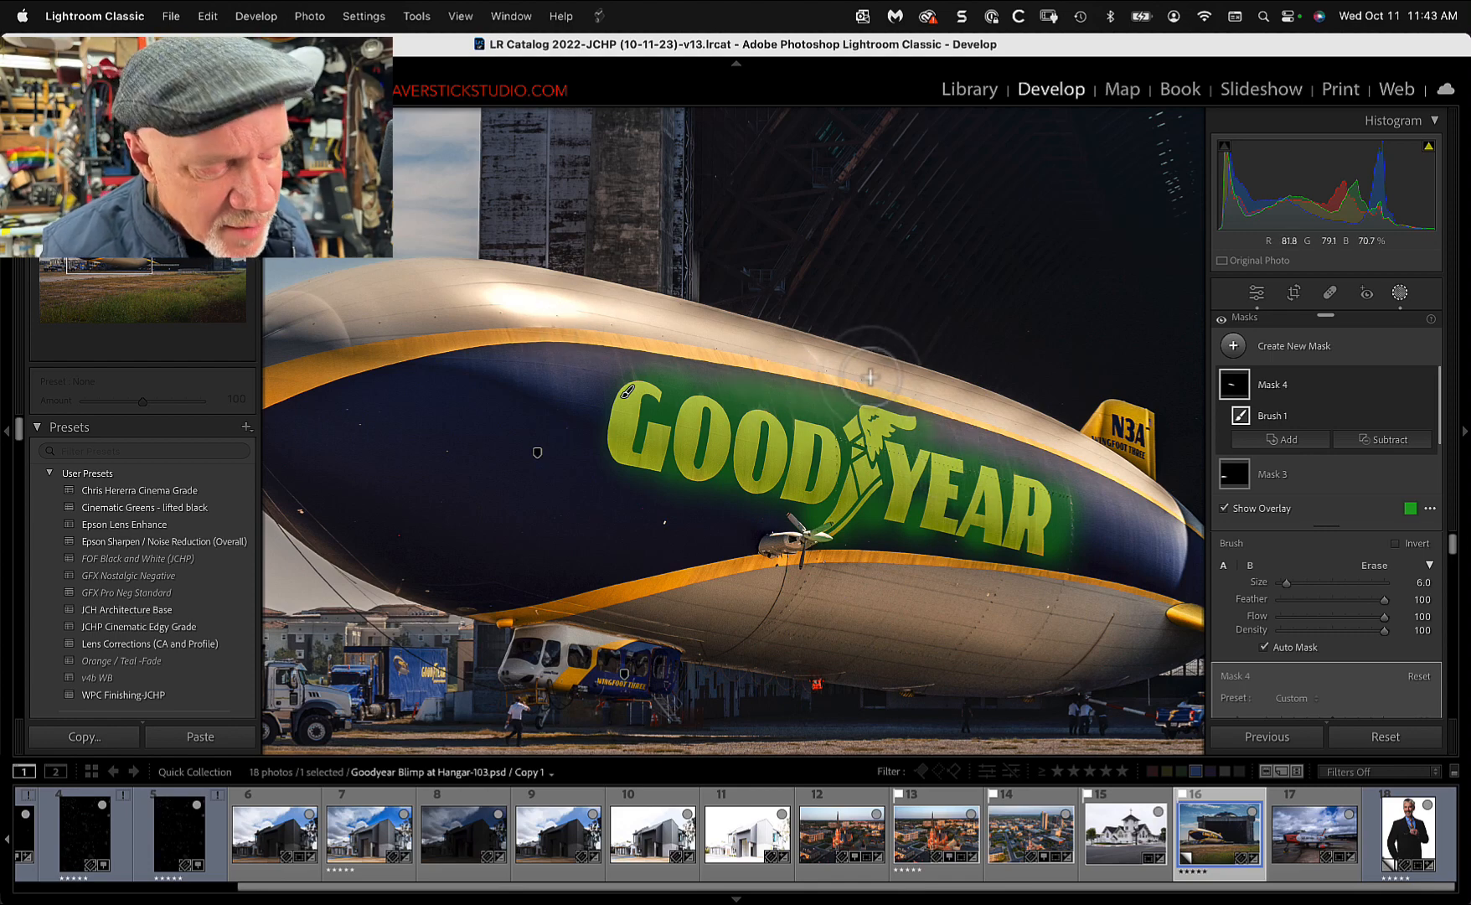
# - Erase the brush mask's spill along the yellow stripe below YEAR, and sample the lettering's yellow as the mask's Point Color
pyautogui.press('alt')
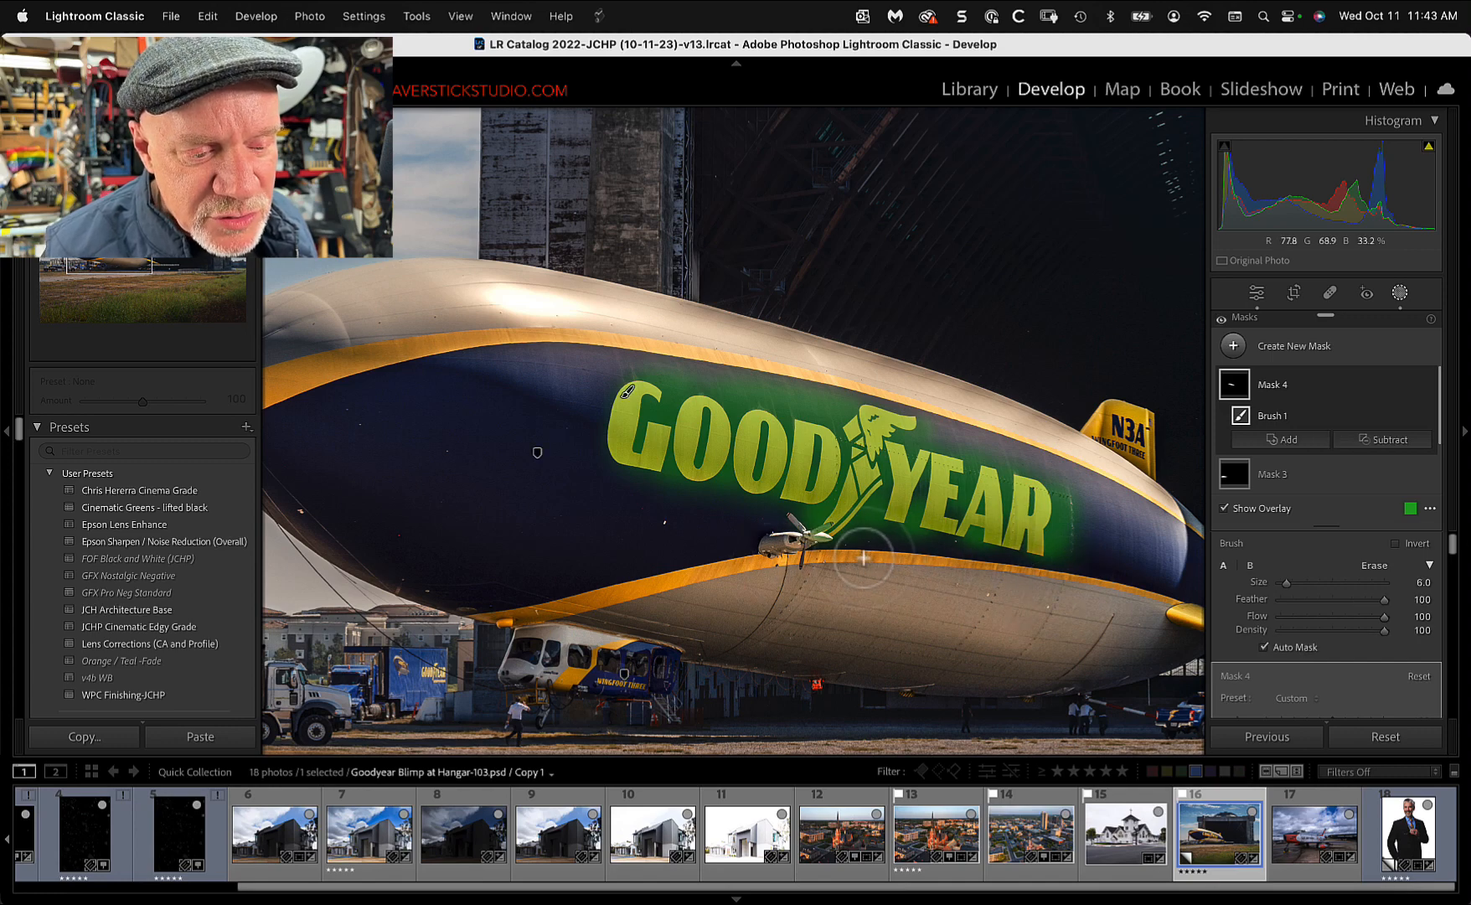
pyautogui.moveTo(893, 562); pyautogui.dragTo(941, 572)
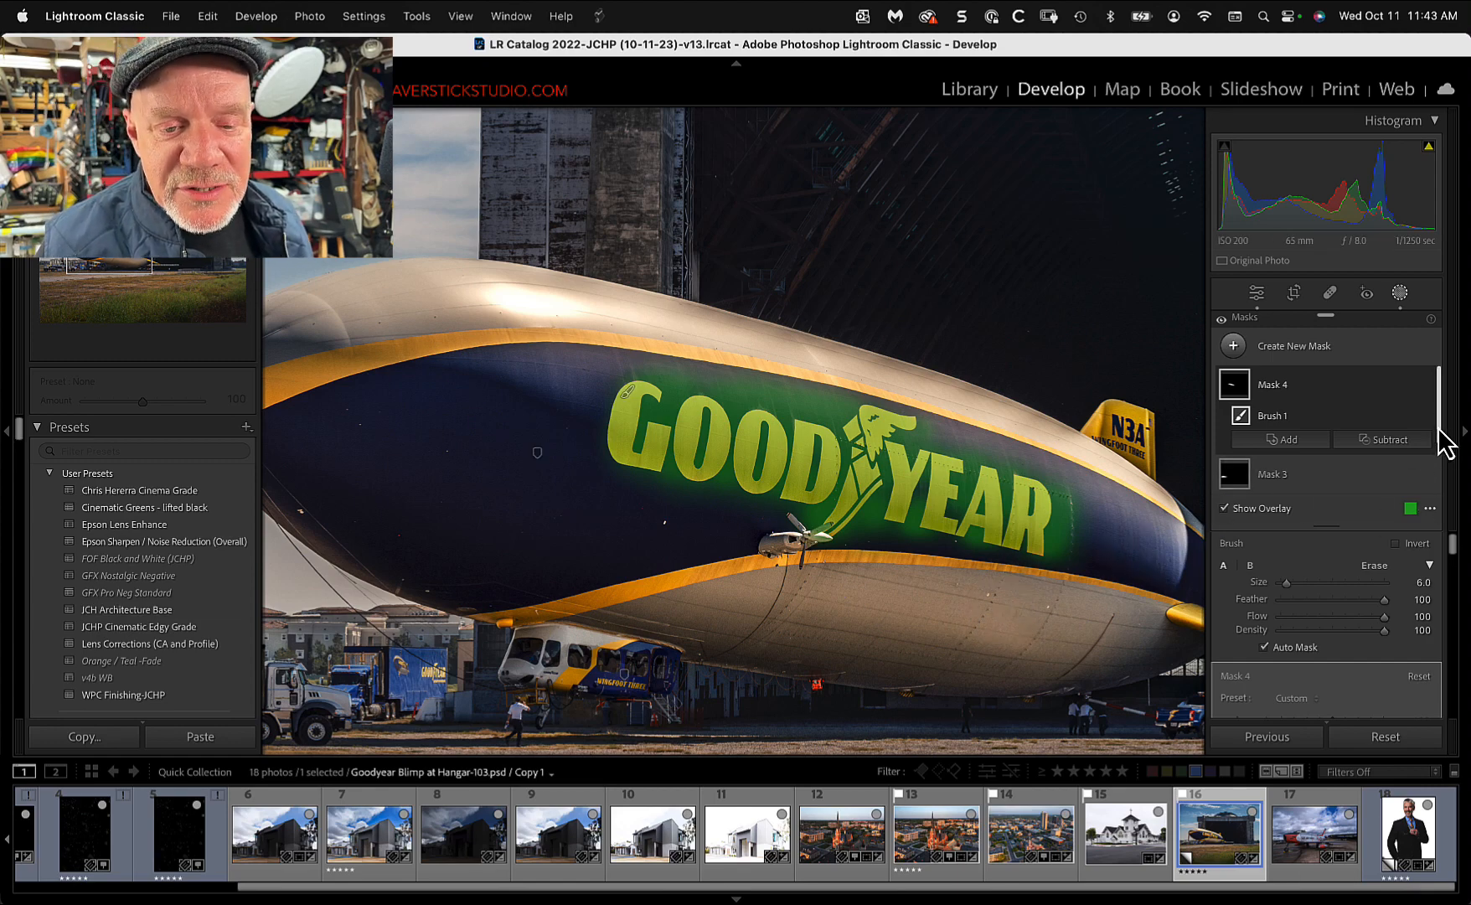
pyautogui.moveTo(1455, 543); pyautogui.dragTo(1448, 594)
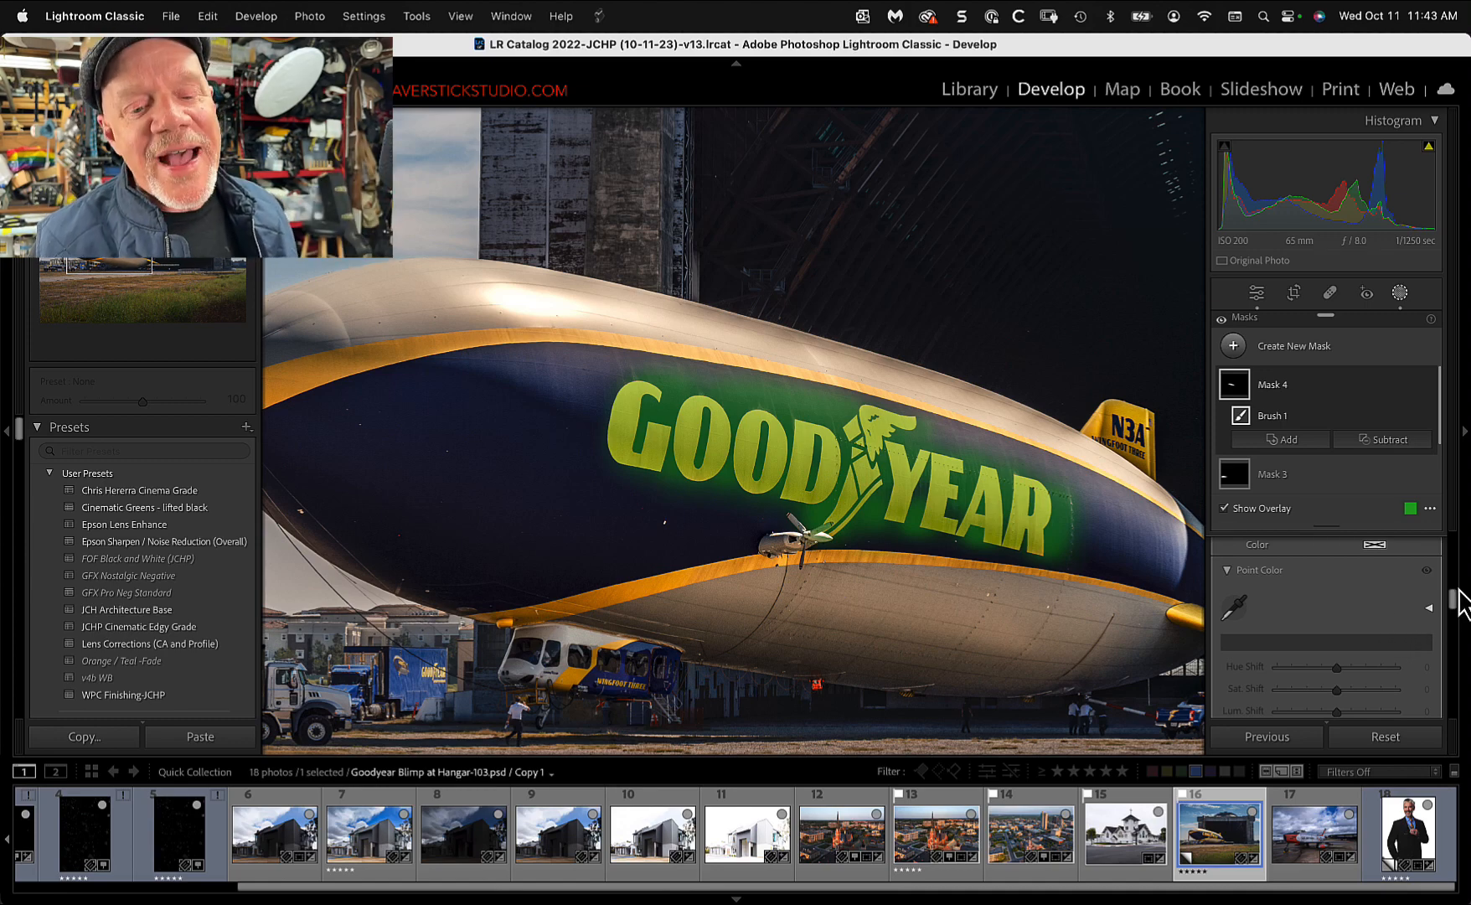
pyautogui.scroll(-2, 1462, 611)
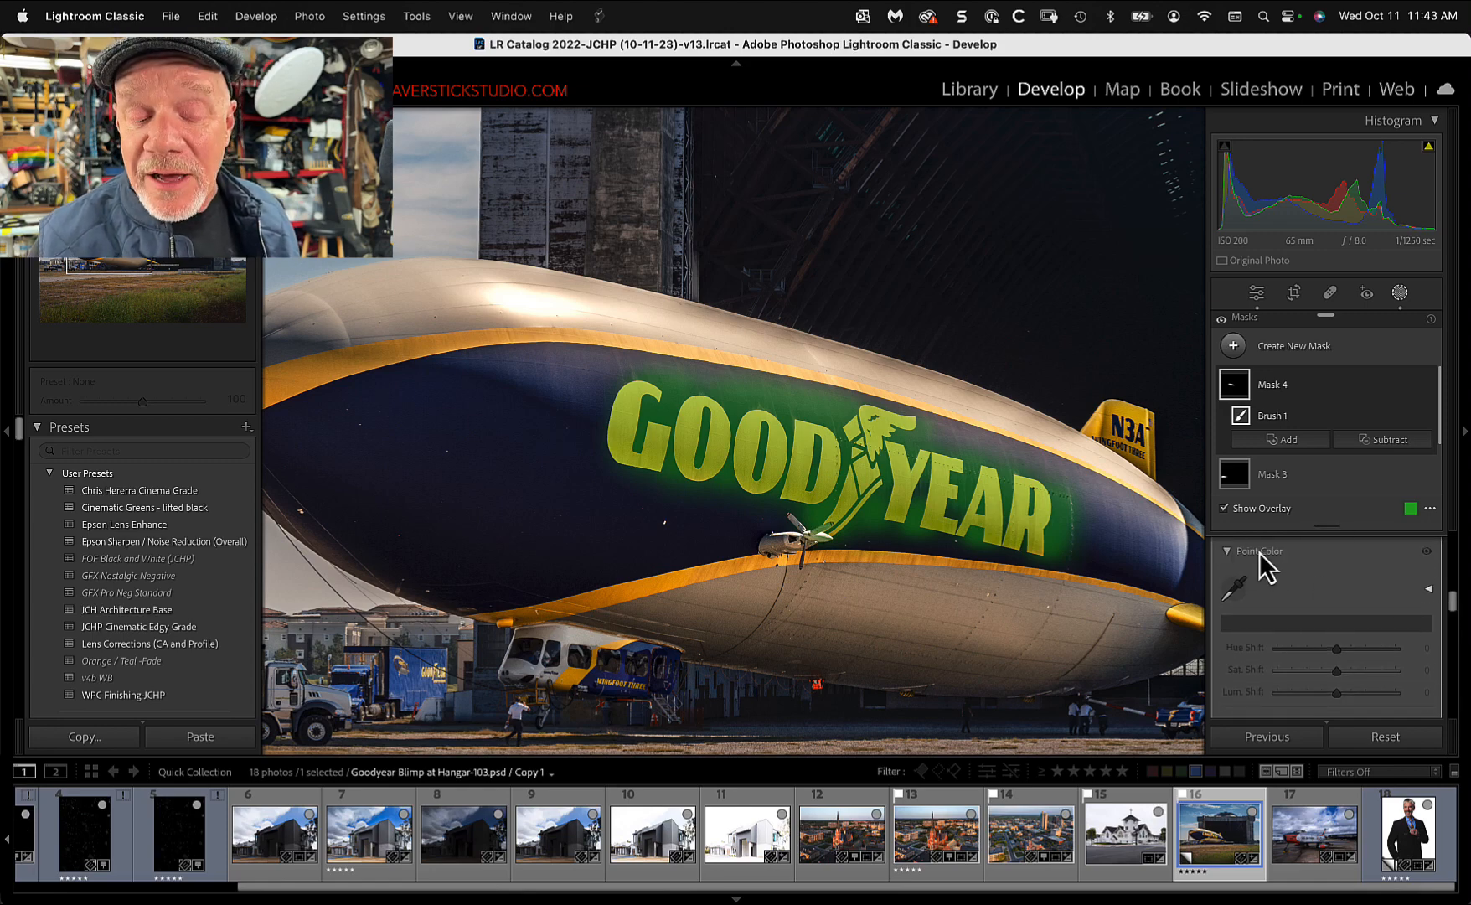
pyautogui.click(1234, 592)
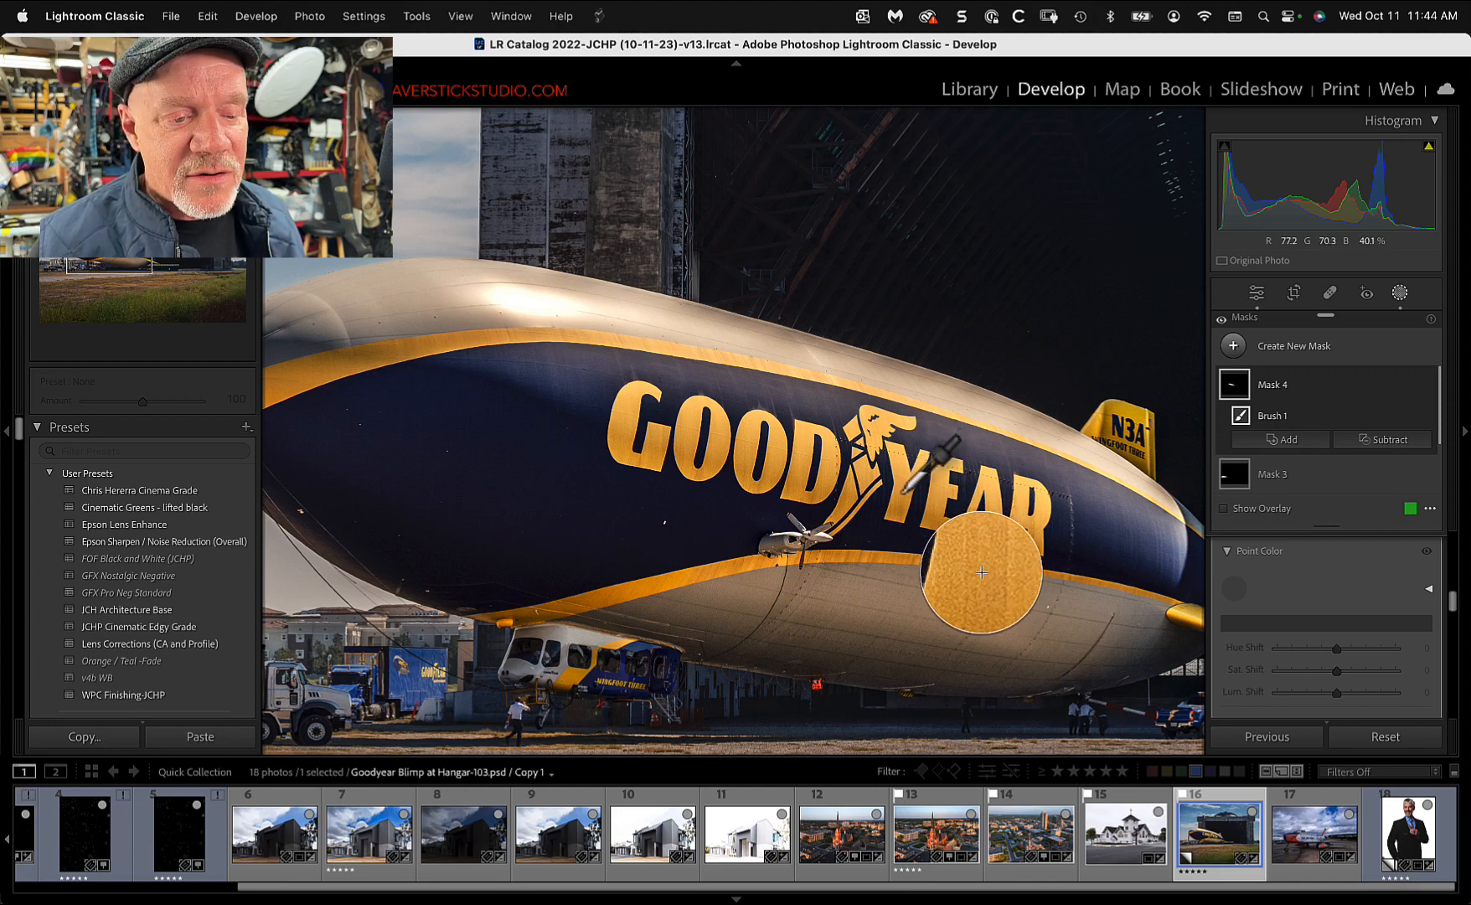
pyautogui.click(981, 569)
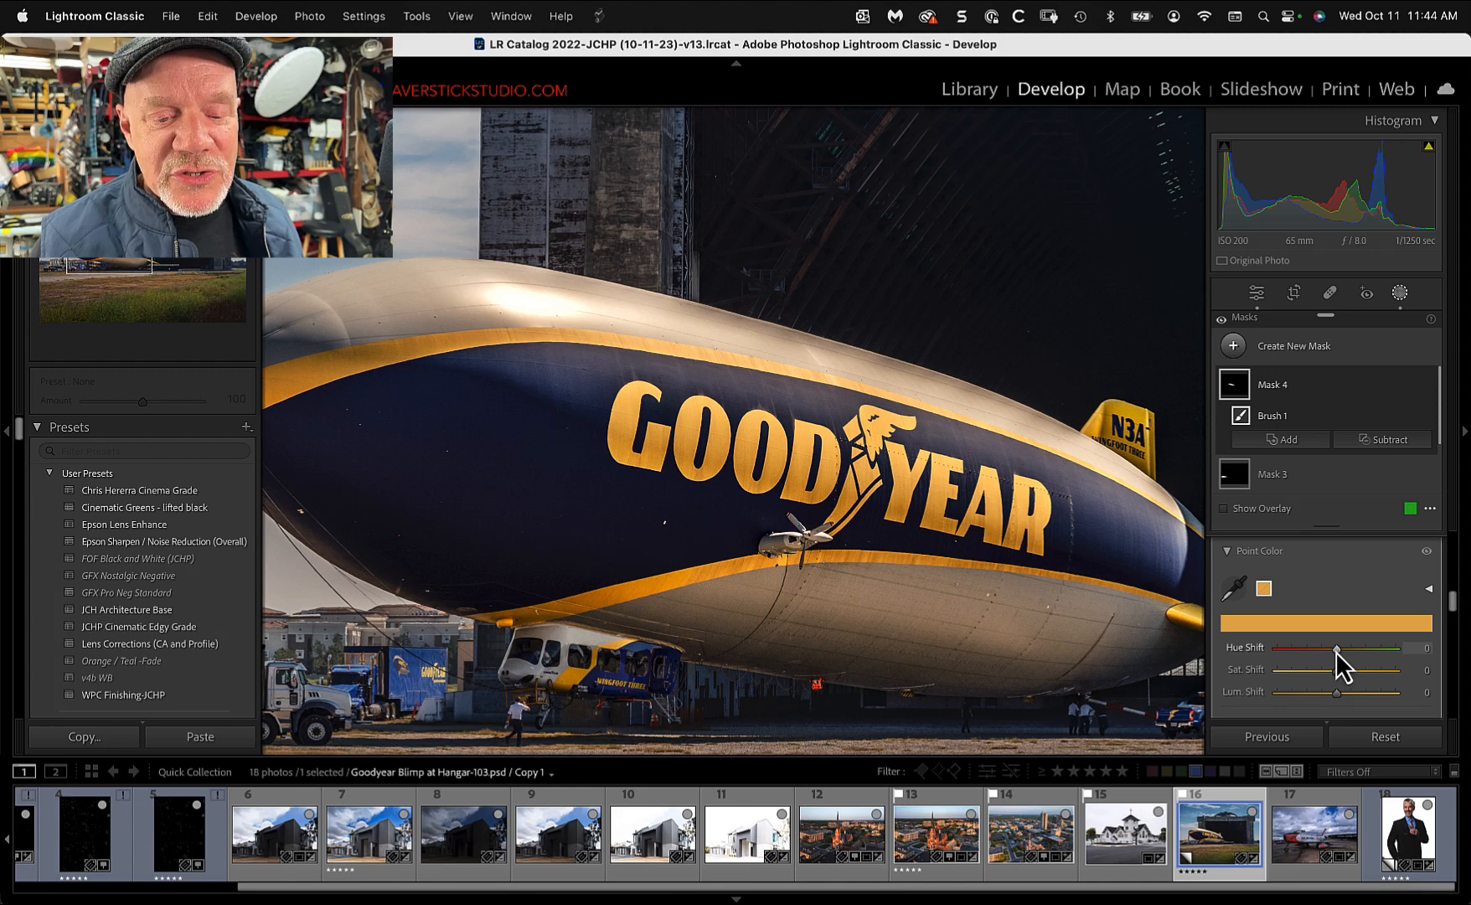
# - Set the mask's sampled yellow to Hue Shift −100, Sat. Shift 46 and Lum. Shift −44, and brush over the lettering's incompletely masked areas
pyautogui.moveTo(1335, 651); pyautogui.dragTo(1267, 670)
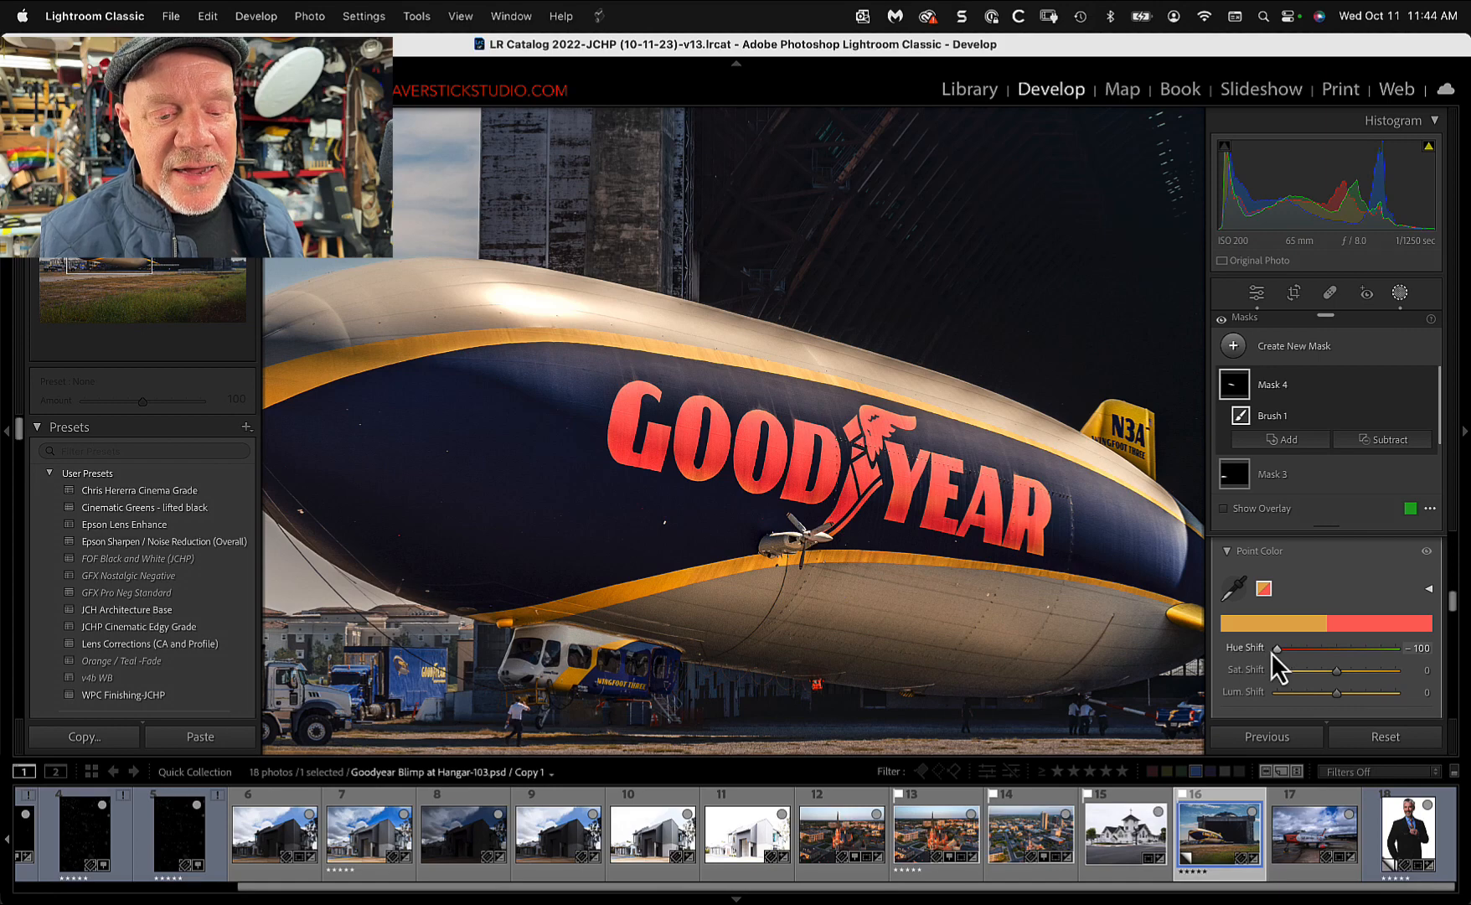
pyautogui.moveTo(1337, 677); pyautogui.dragTo(1309, 693)
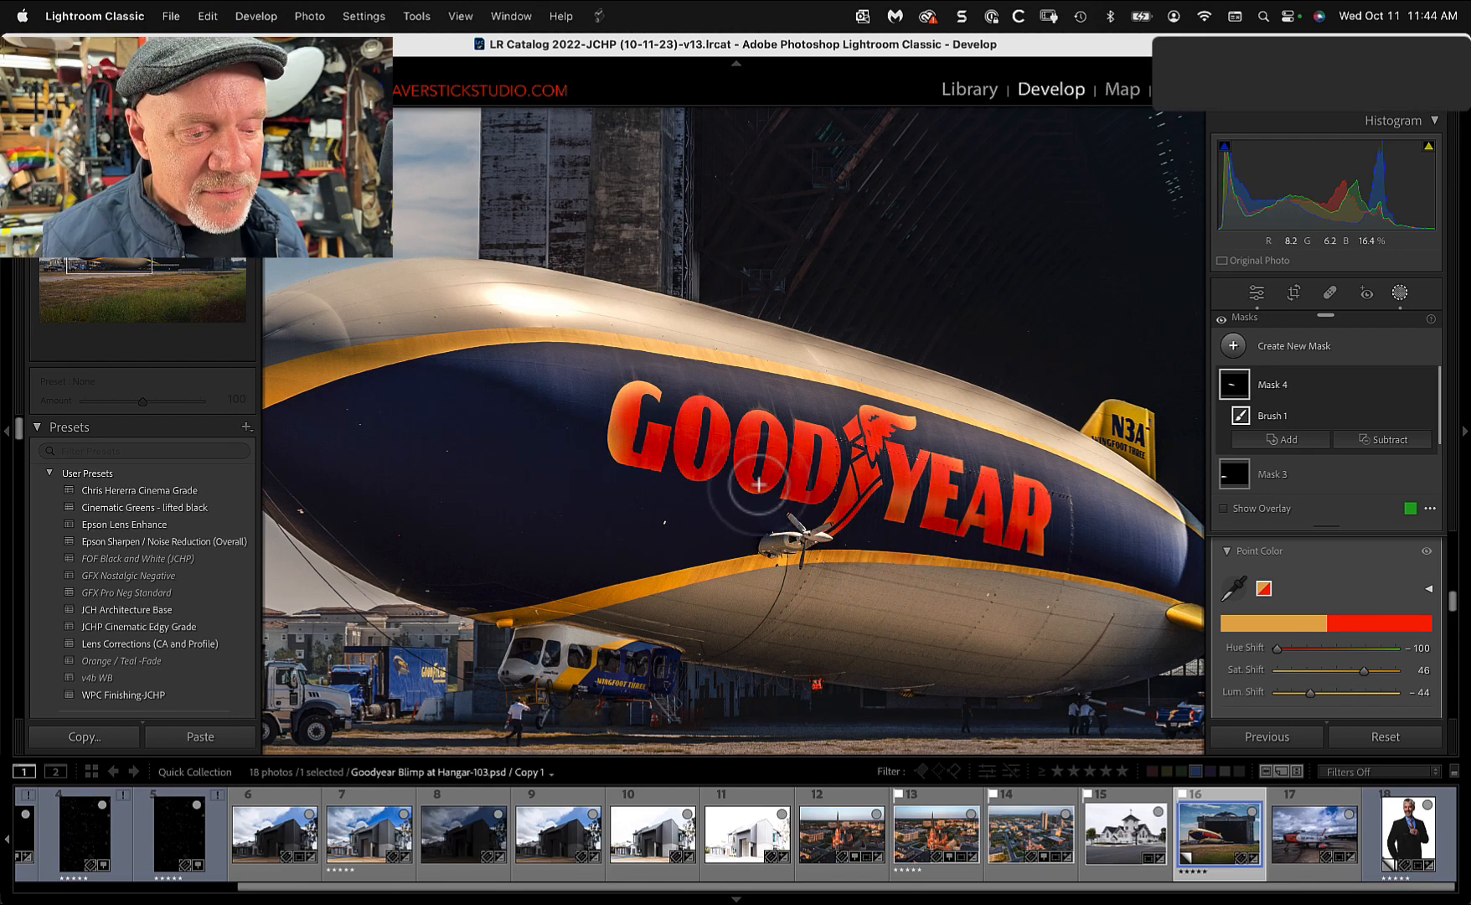
pyautogui.moveTo(650, 392); pyautogui.dragTo(633, 394)
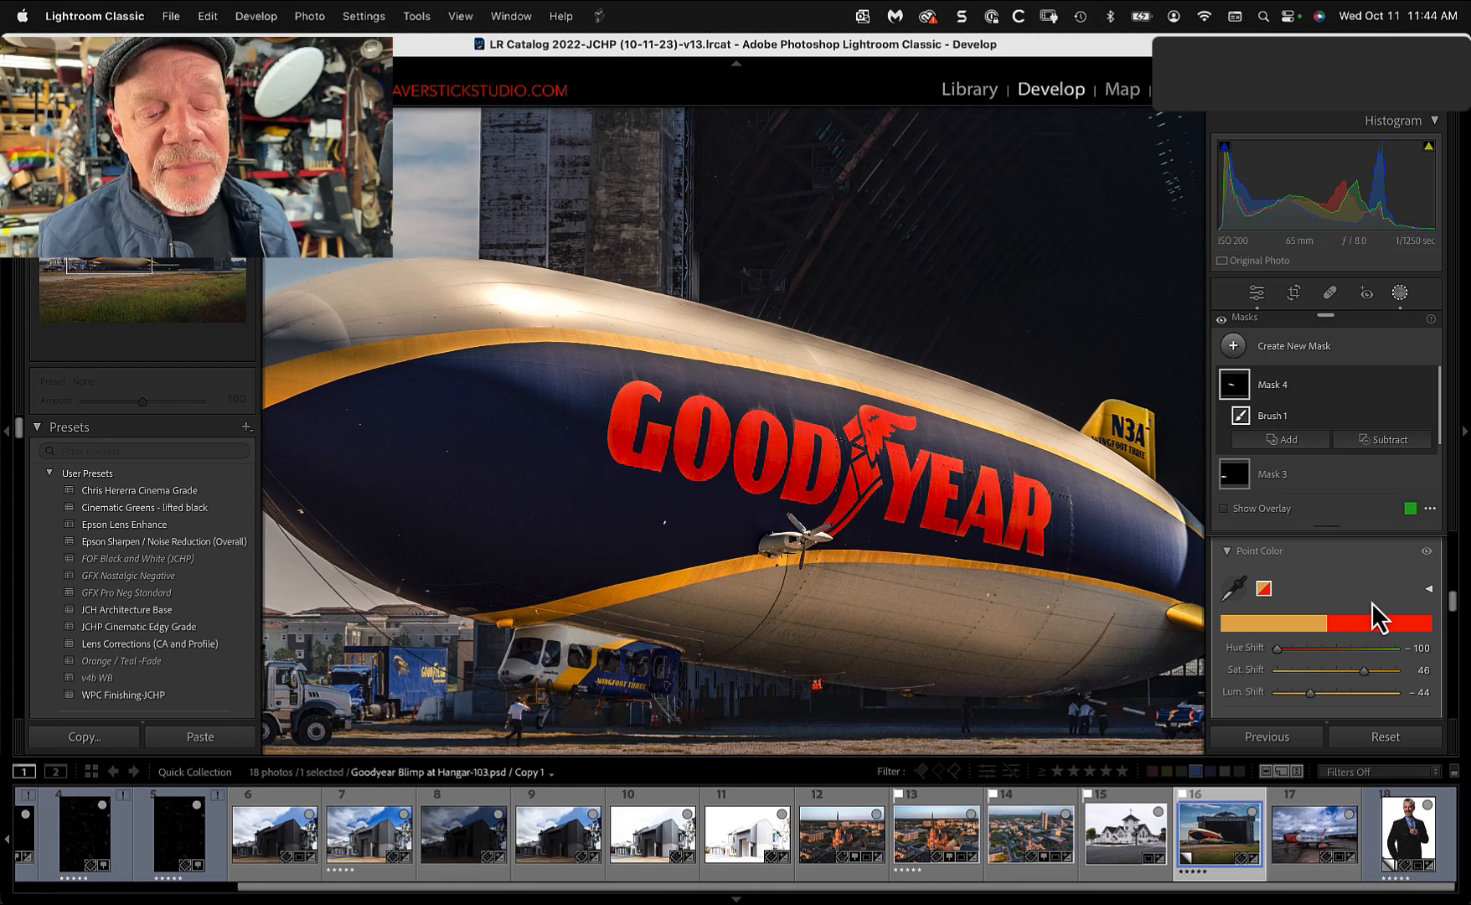
# - View the whole photo and bring the masked lettering's Hue Shift back to −6
pyautogui.press('z')
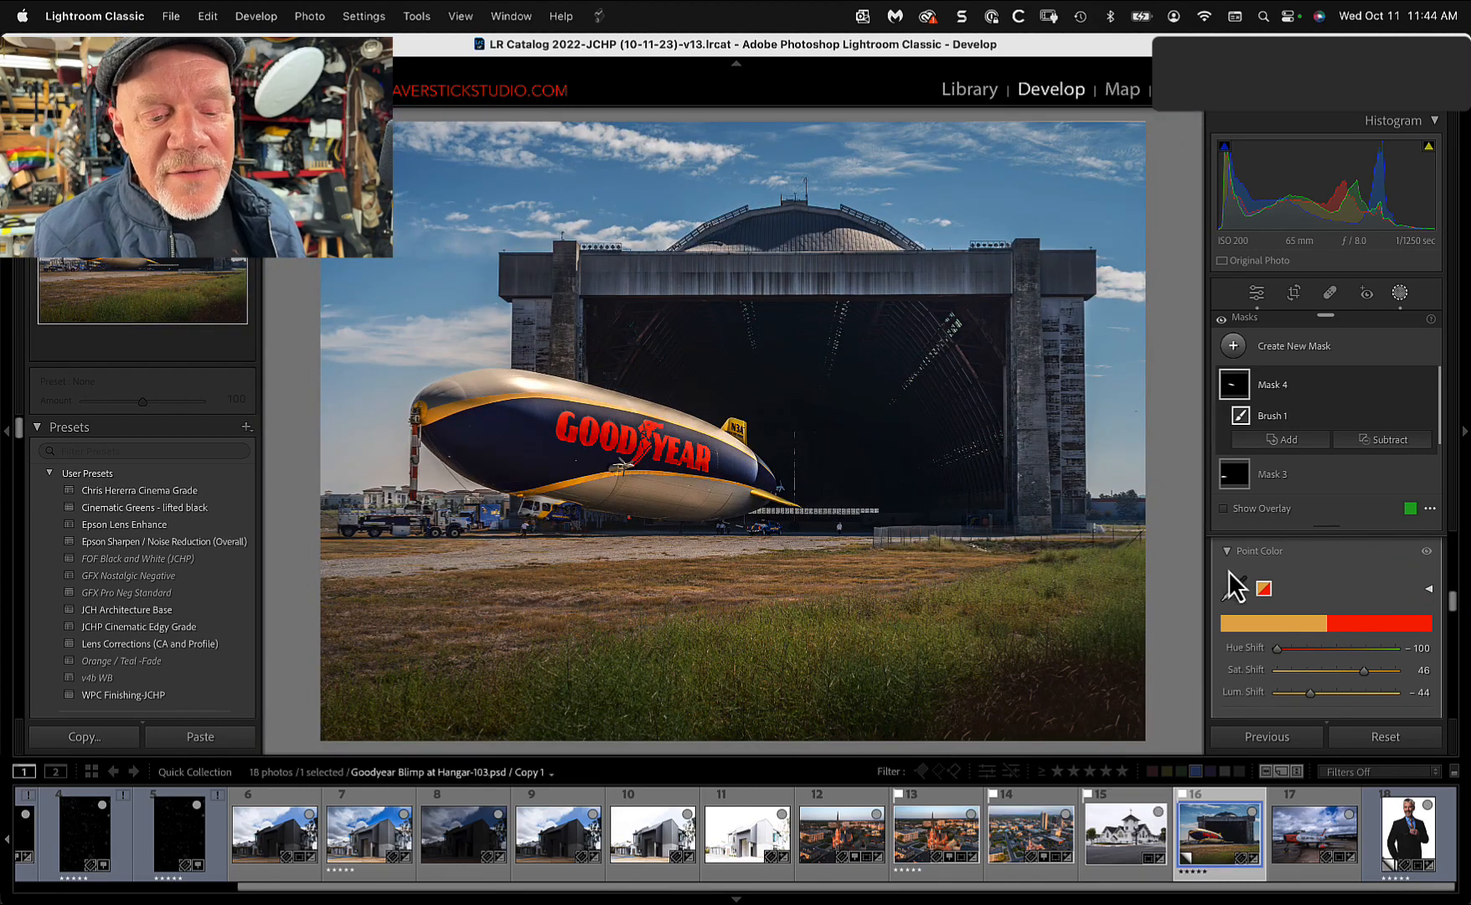
pyautogui.moveTo(1282, 650); pyautogui.dragTo(1326, 648)
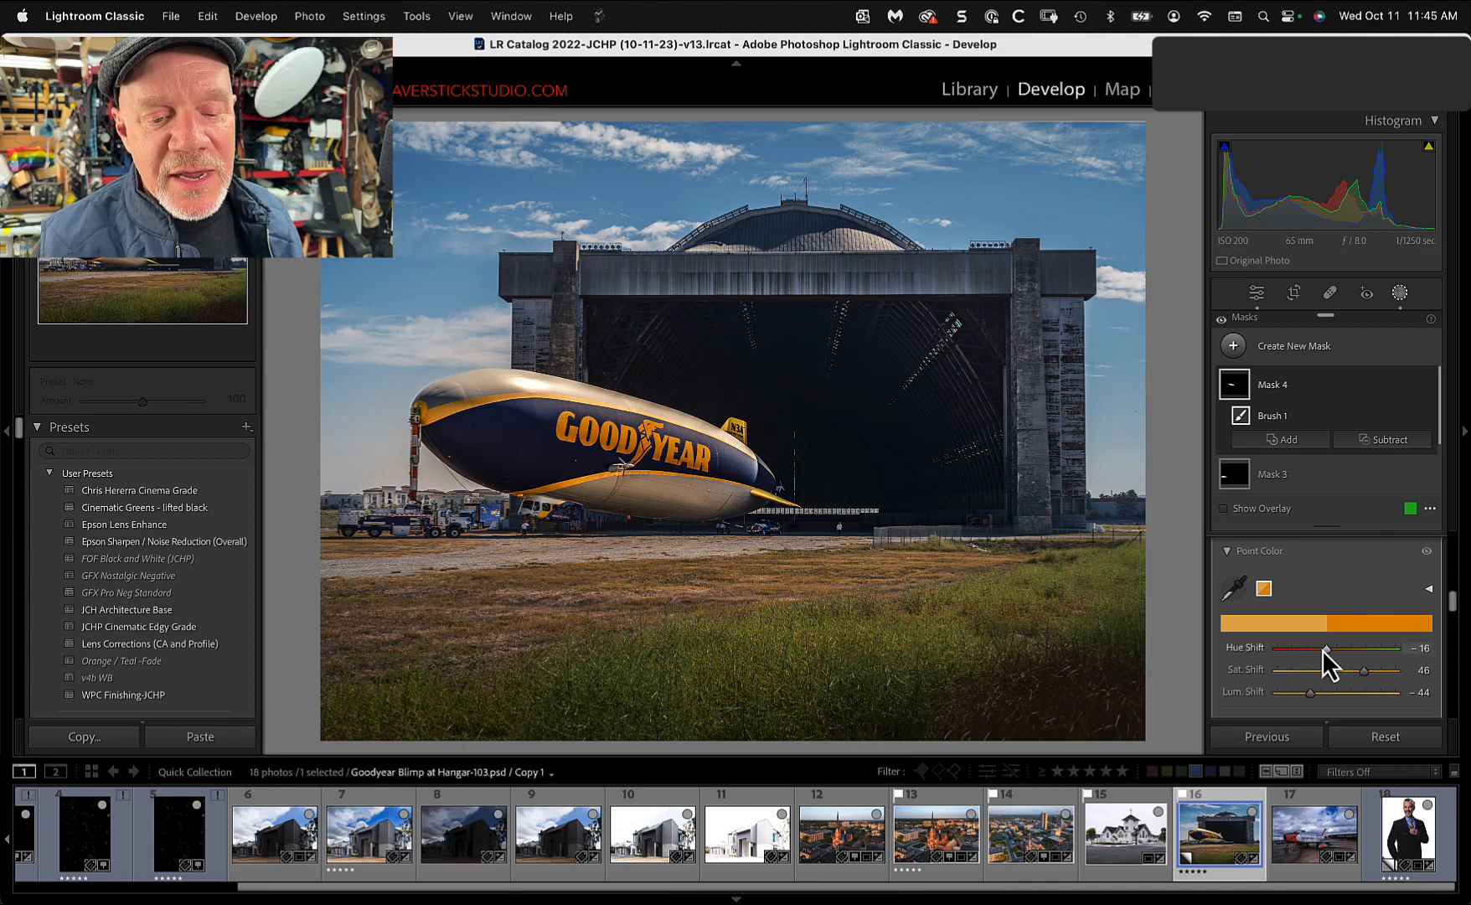
pyautogui.moveTo(1326, 648)
pyautogui.mouseDown()
pyautogui.moveTo(1382, 654)
pyautogui.moveTo(1288, 657)
pyautogui.moveTo(1332, 660)
pyautogui.mouseUp()
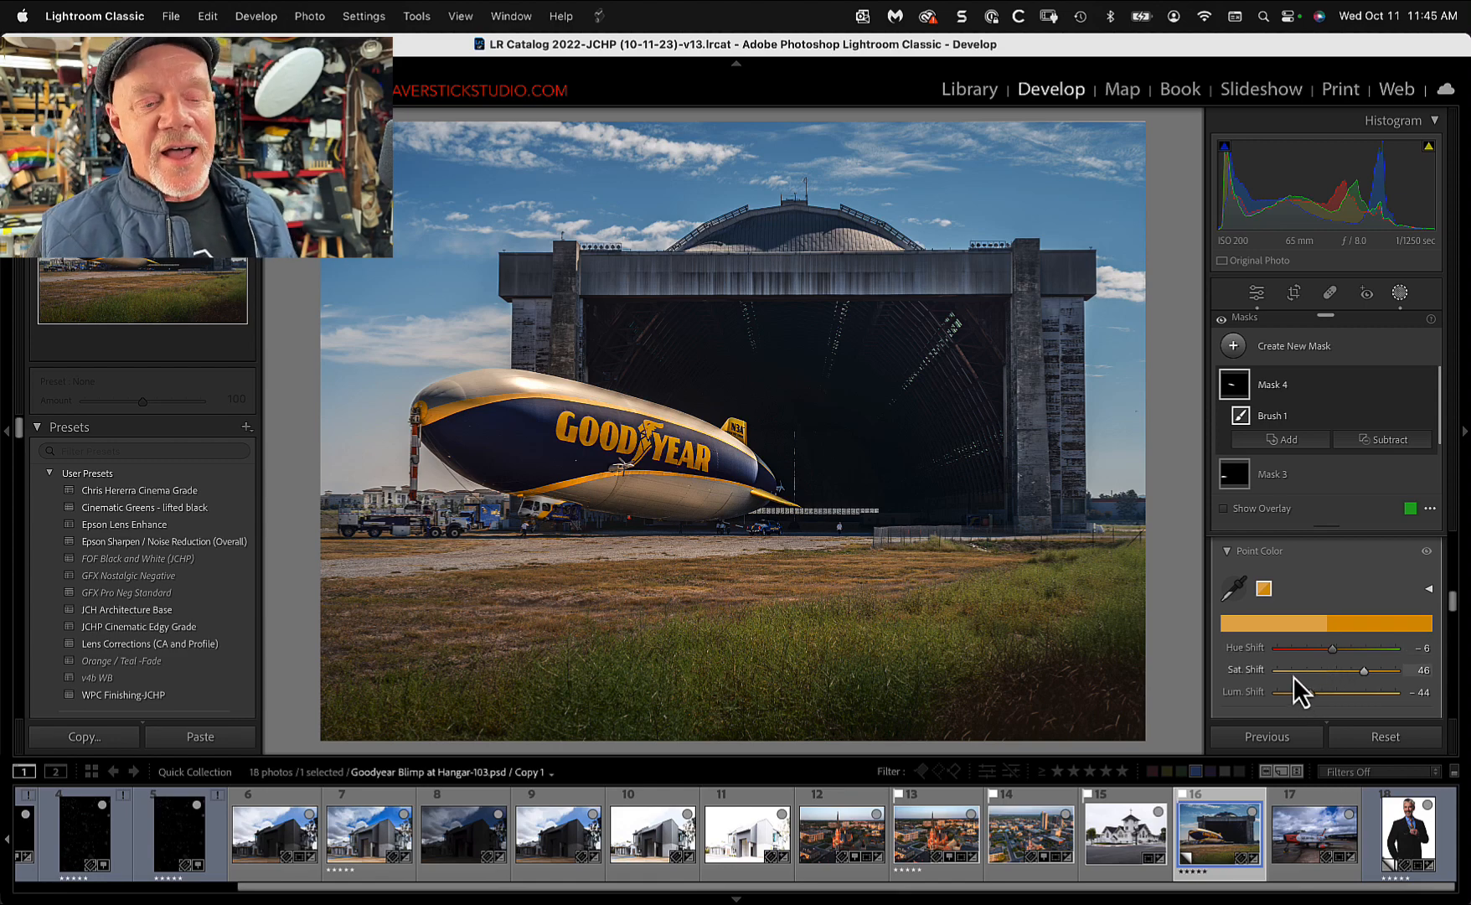